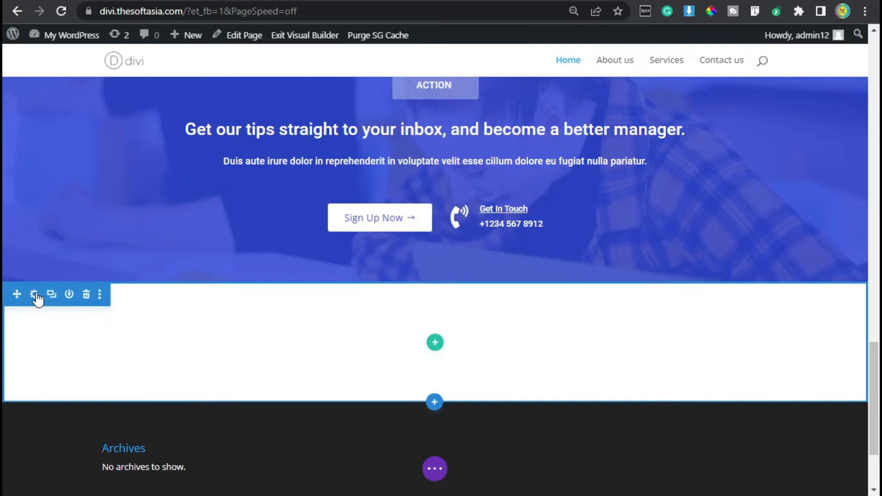
- Set the empty section's top and bottom padding to 80px and save its settings
left_click(34, 294)
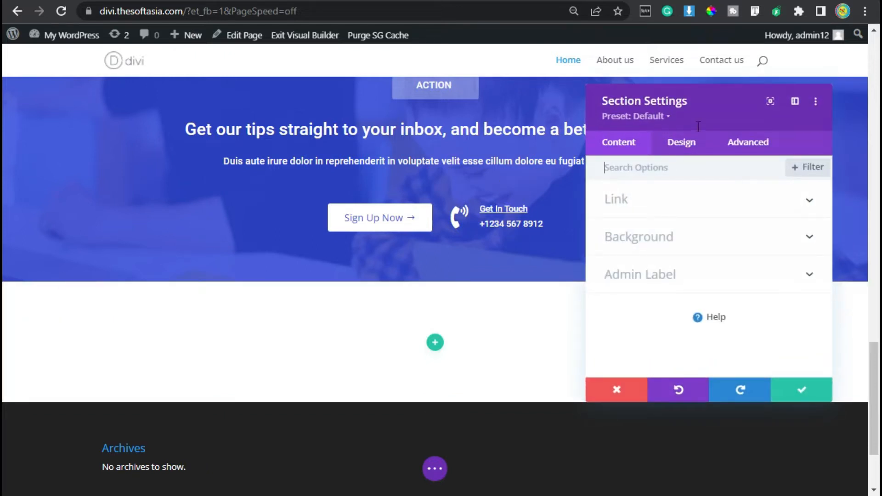
left_click(681, 143)
left_click(629, 314)
left_click(625, 279)
type("80px")
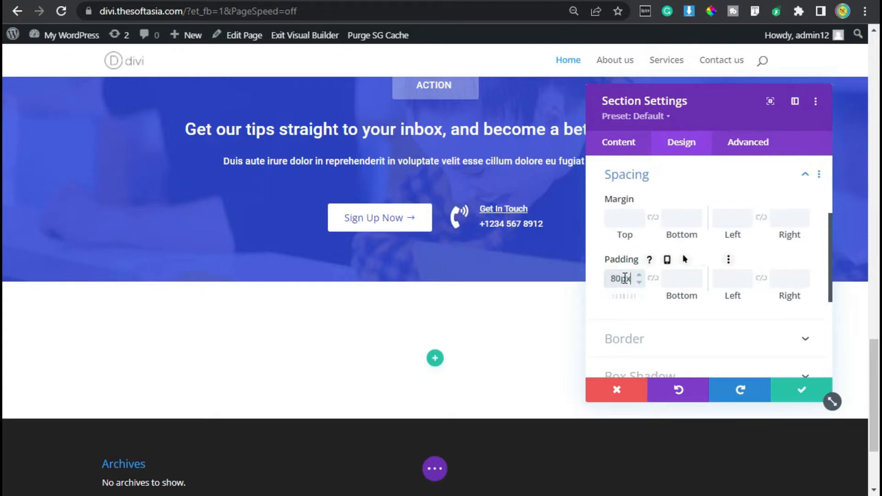
left_click(652, 277)
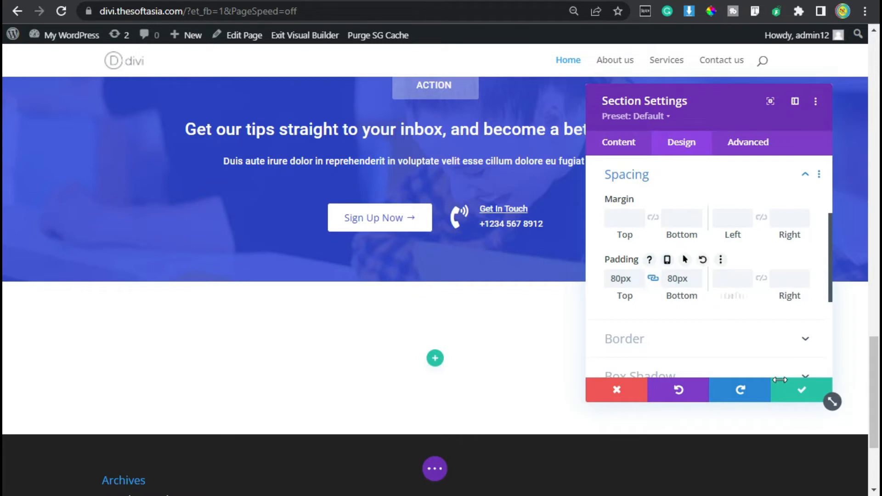
left_click(801, 390)
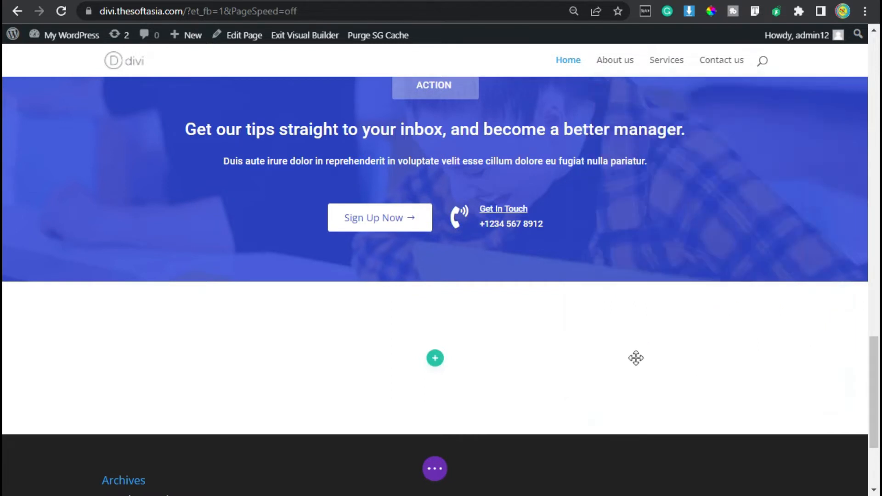
- Insert a single-column row in the empty section and add a Text module to it
left_click(435, 358)
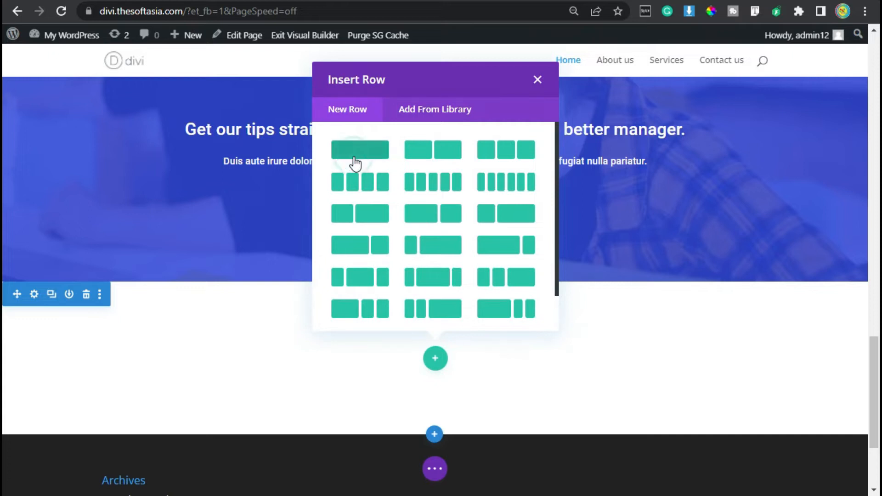
left_click(355, 162)
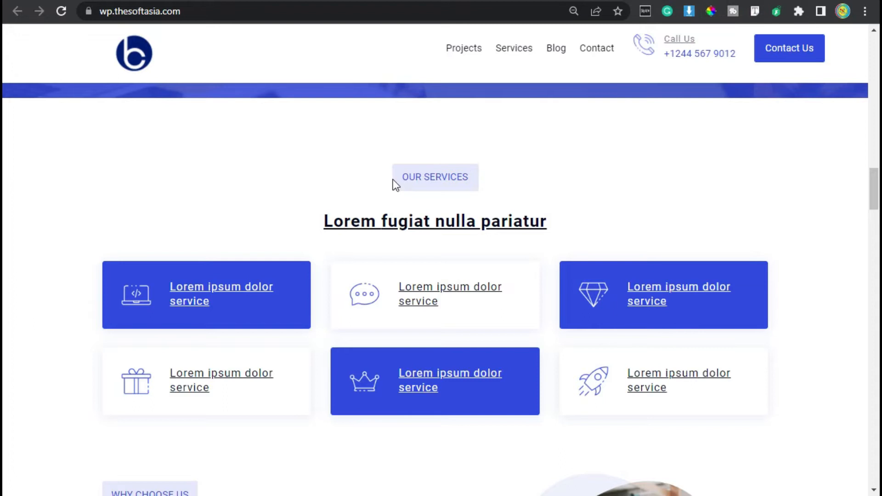
left_click_drag(393, 179, 474, 177)
left_click(470, 178)
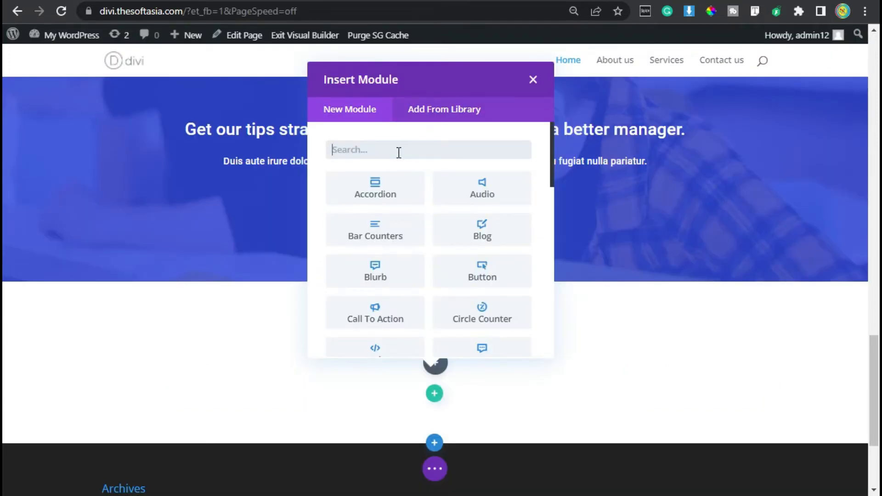
type("text")
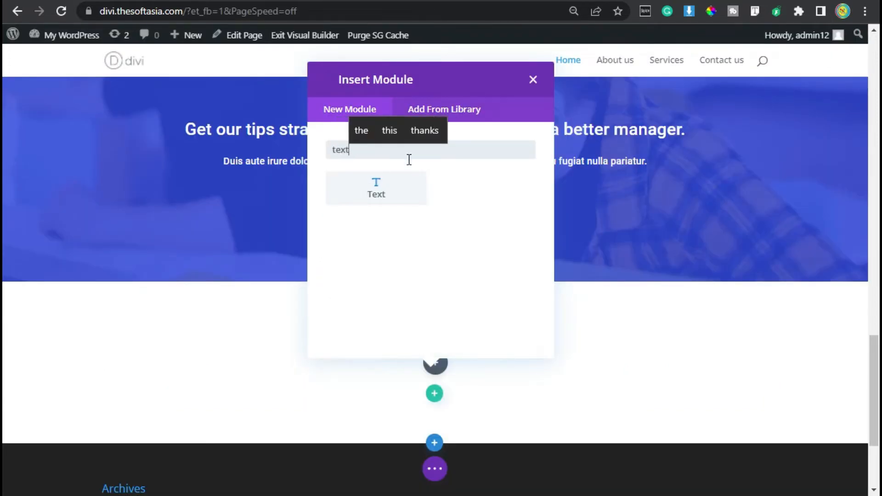
left_click(389, 190)
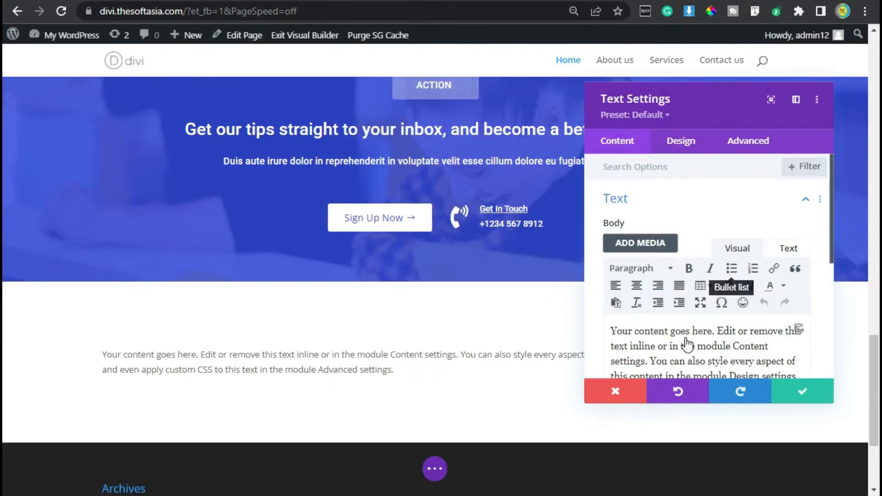
- Replace the Text module's placeholder body with "Our Services"
scroll(688, 344, "down", 2)
key("ctrl+a")
type("Our Services")
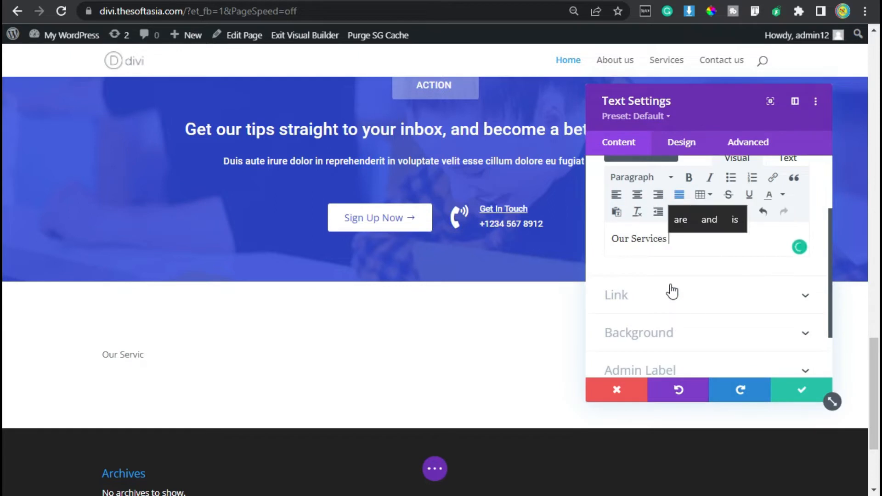
- Give the "Our Services" text module a background color of #e5e8fc
left_click(660, 333)
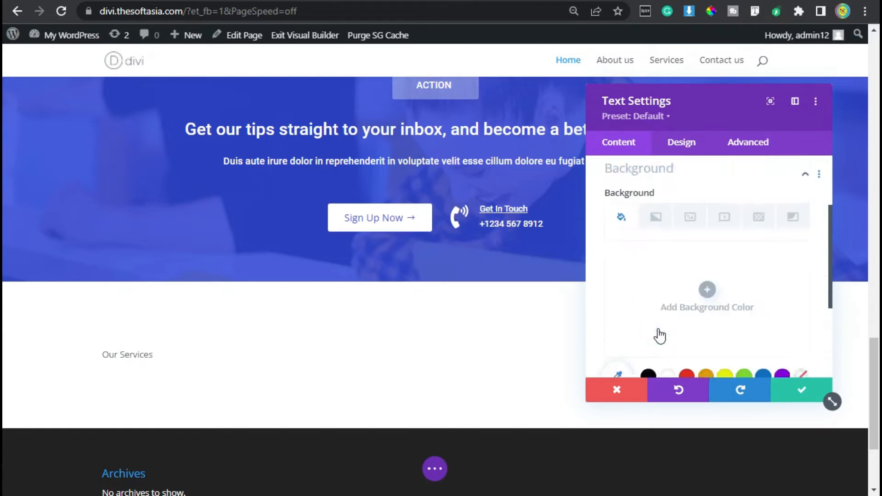
left_click(707, 296)
left_click(634, 257)
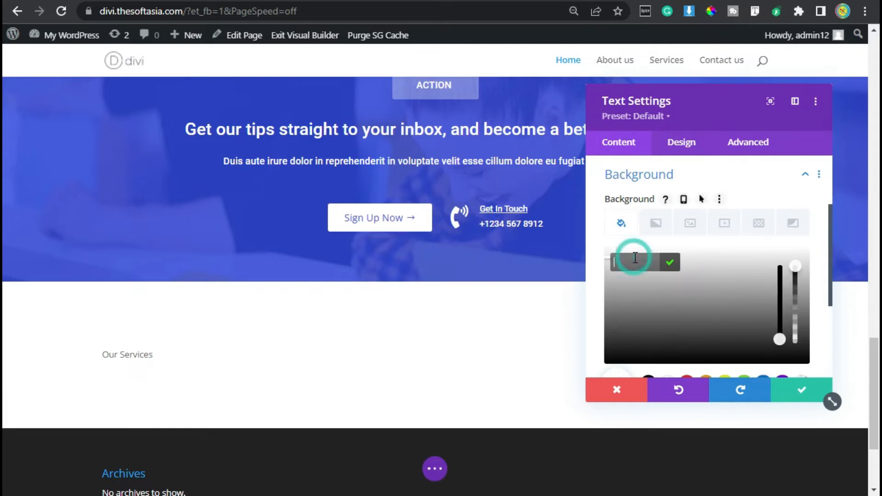
type("#e5e6fc")
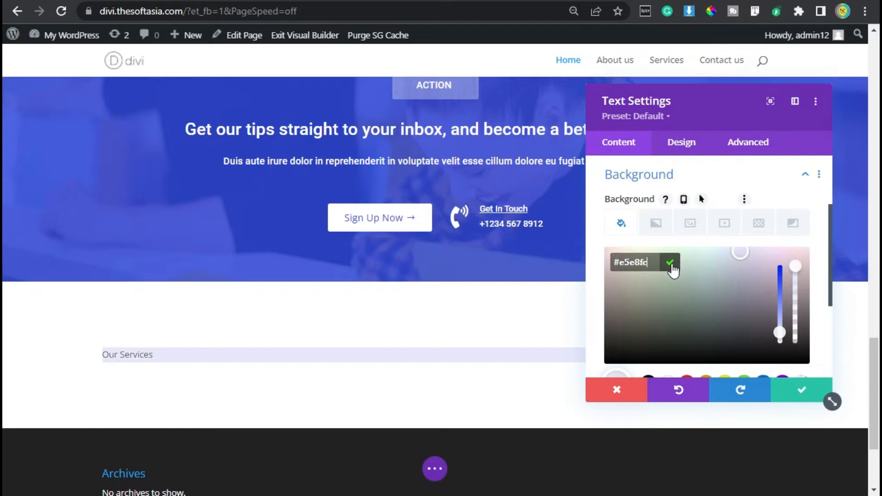
left_click(670, 265)
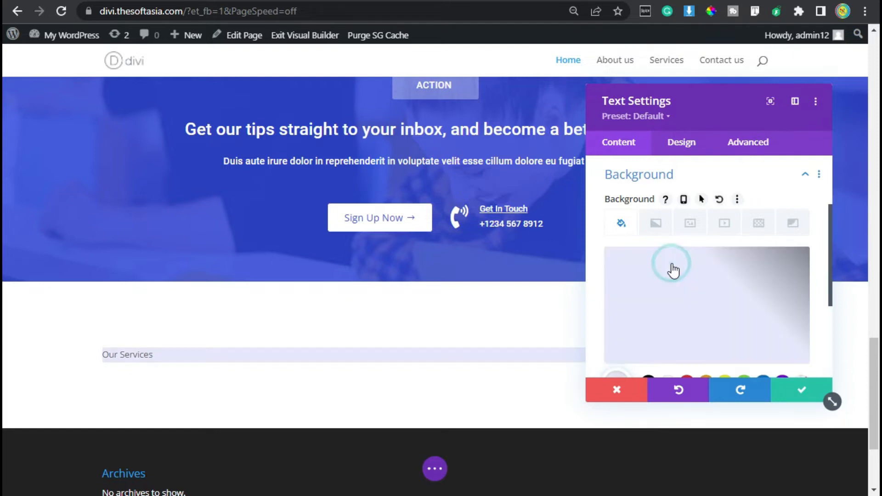
- Set the "Our Services" text to the Roboto font in uppercase style
left_click(673, 144)
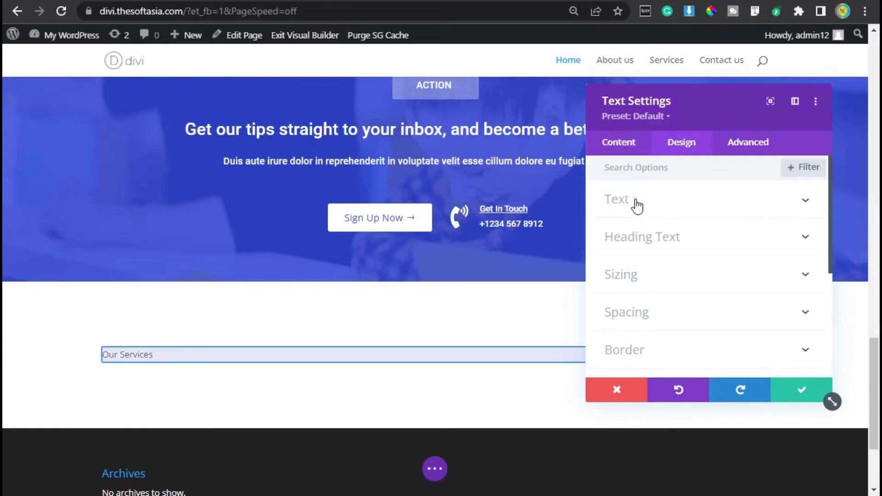
left_click(637, 202)
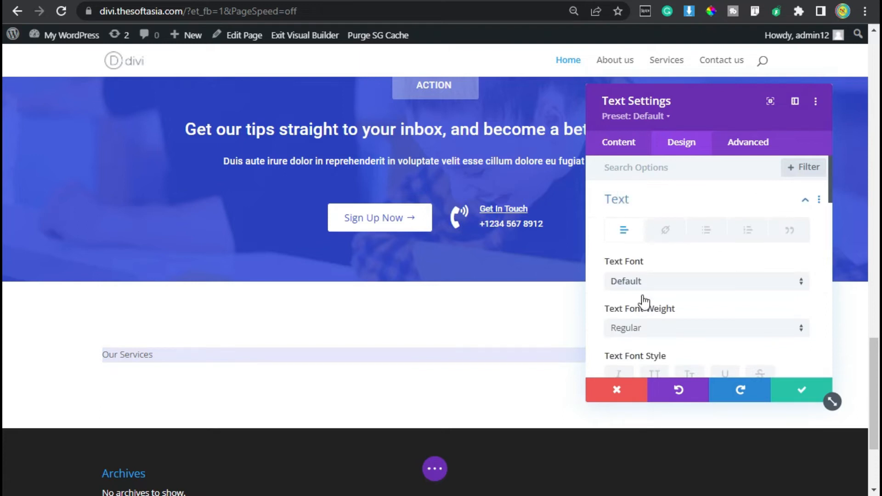
scroll(647, 303, "down", 4)
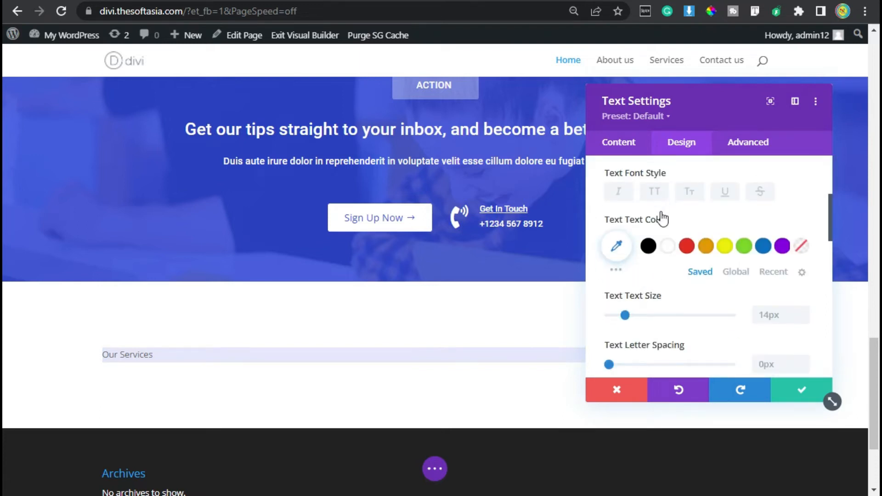
scroll(662, 224, "up", 2)
left_click(645, 190)
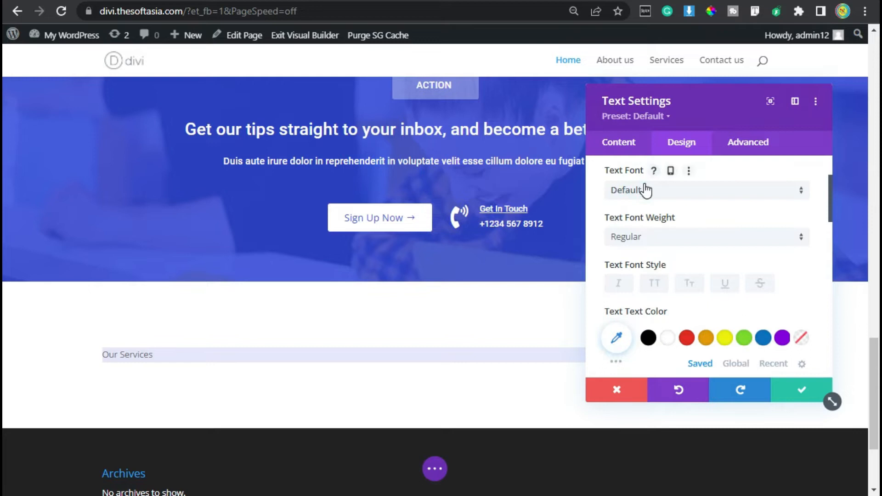
left_click(646, 189)
type("roboto")
left_click(648, 107)
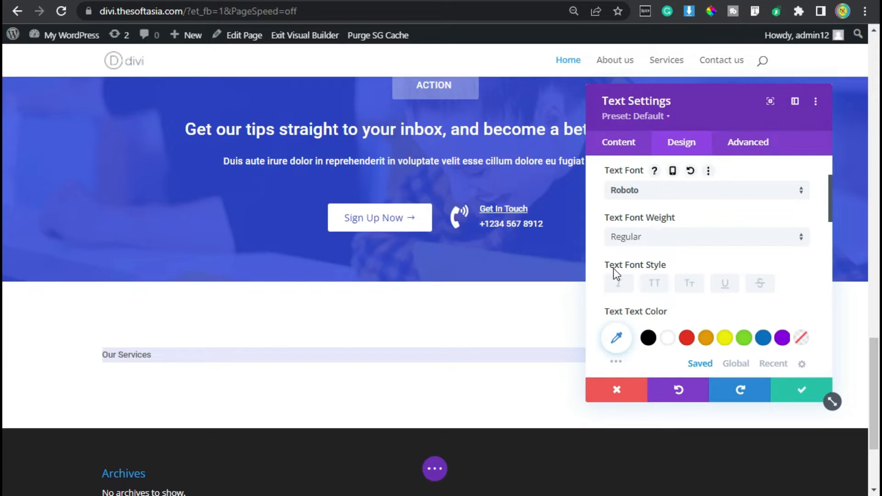
left_click(655, 283)
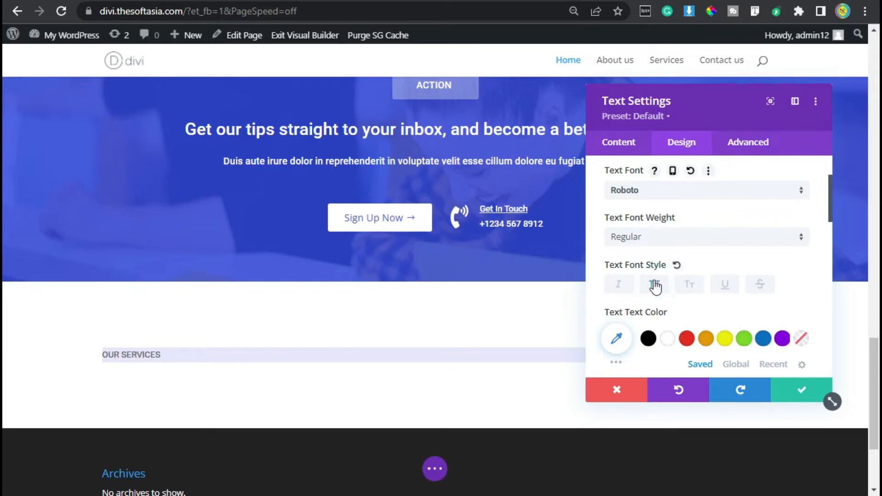
- Color the "Our Services" text with the recently used blue #3149e7
scroll(661, 264, "down", 2)
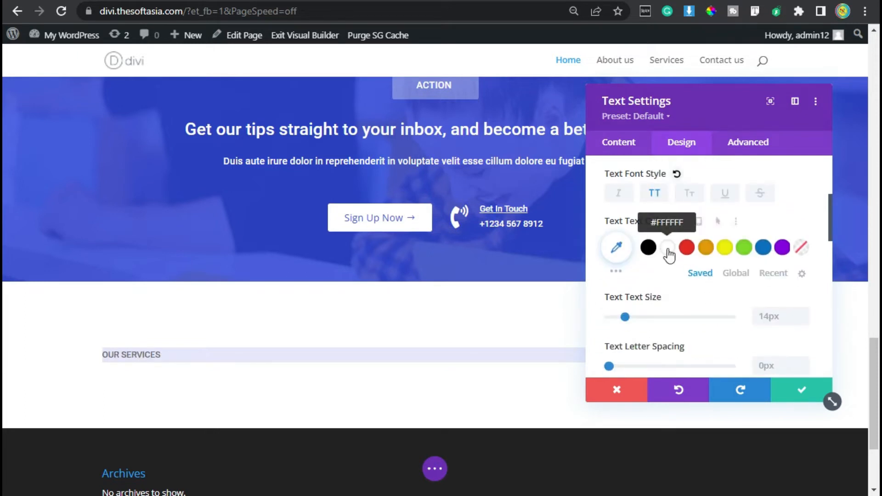
left_click(771, 276)
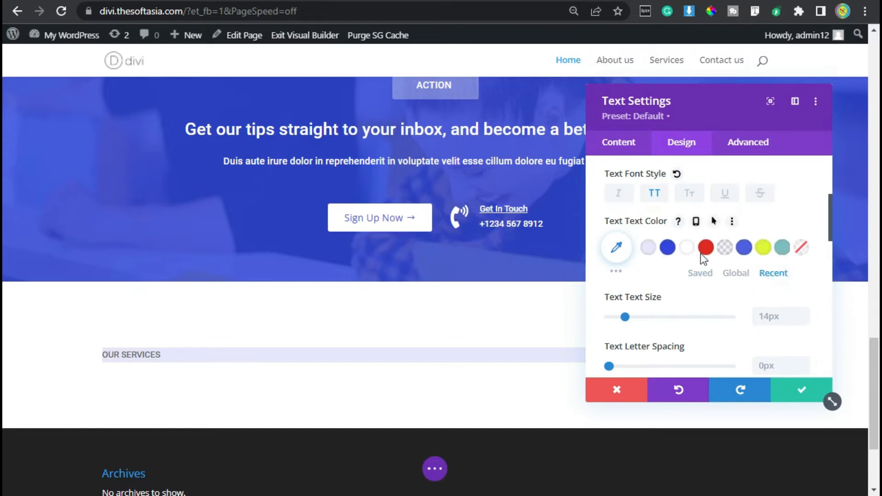
left_click(665, 250)
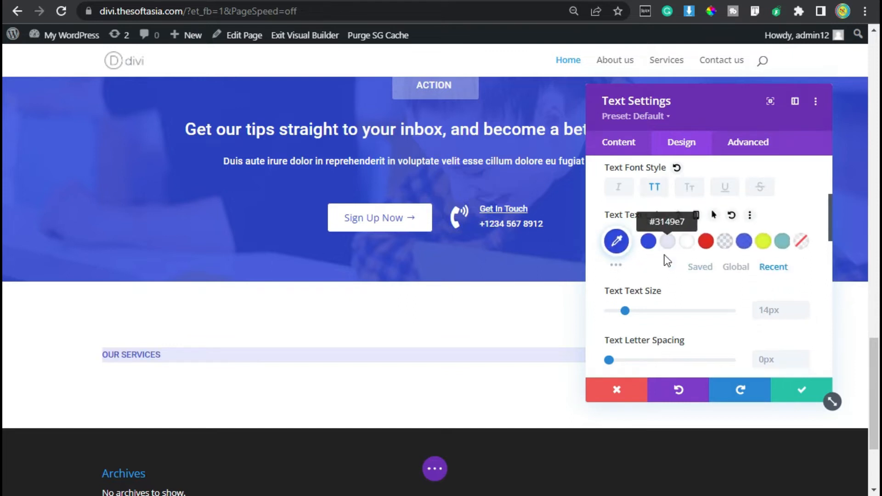
- Set the "Our Services" text size to 16px and its line height to 1.8em
scroll(752, 240, "down", 2)
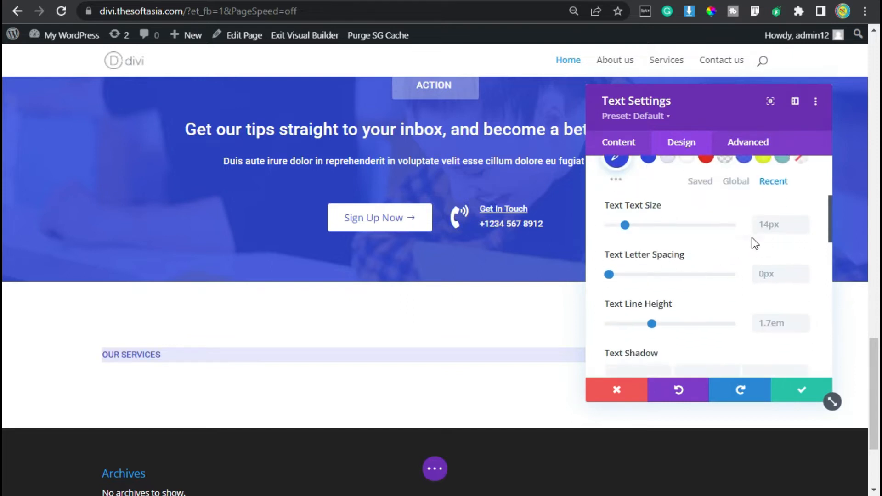
left_click(804, 222)
left_click(804, 222)
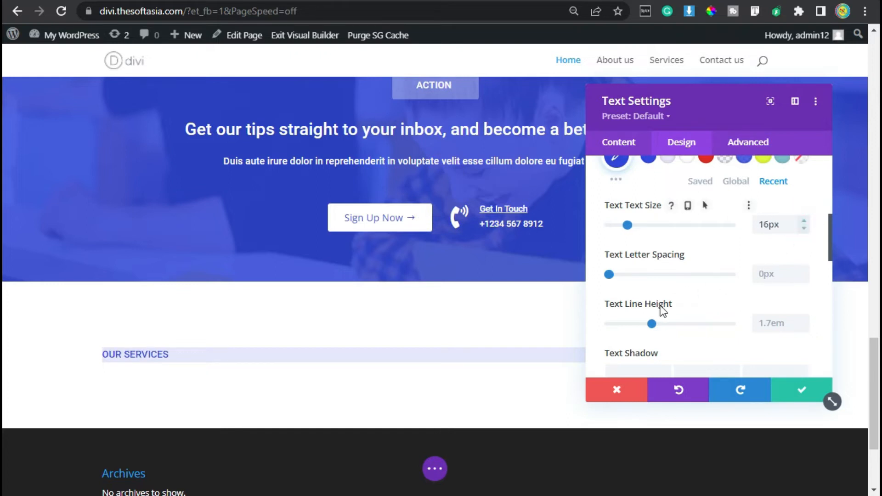
left_click(804, 320)
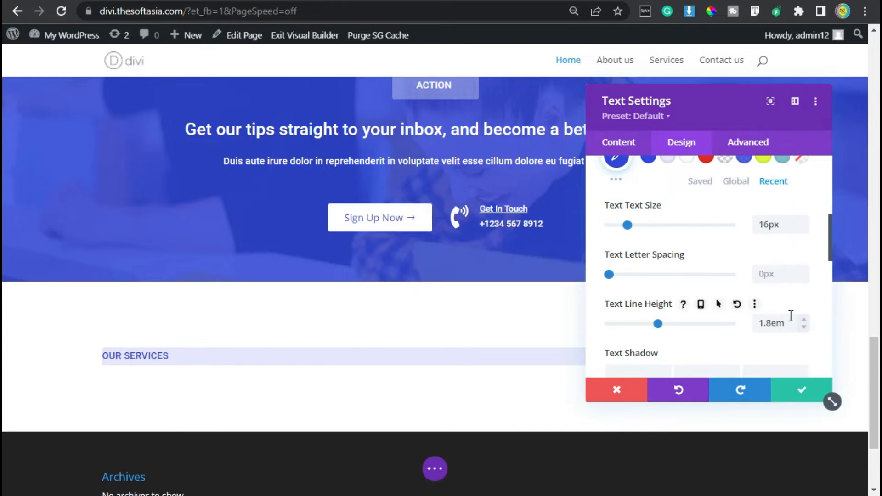
- Limit the "Our Services" module to a max width of 140px and center-align the module
scroll(771, 306, "down", 6)
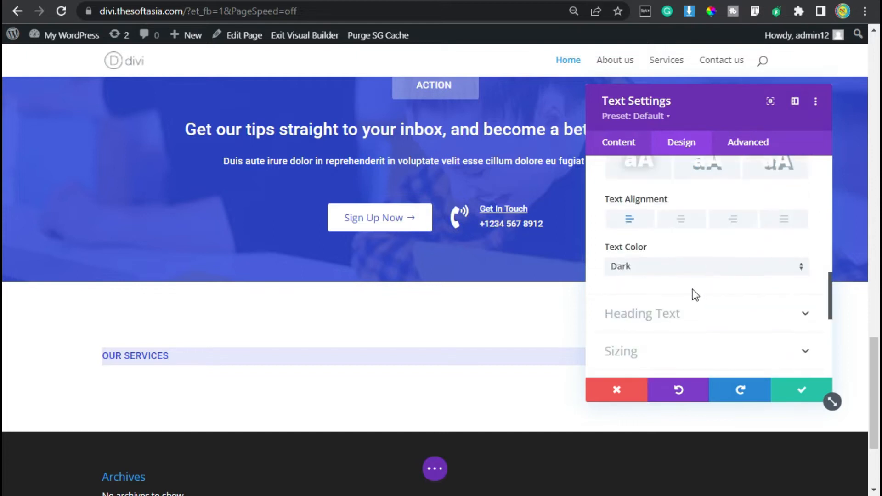
scroll(692, 289, "down", 2)
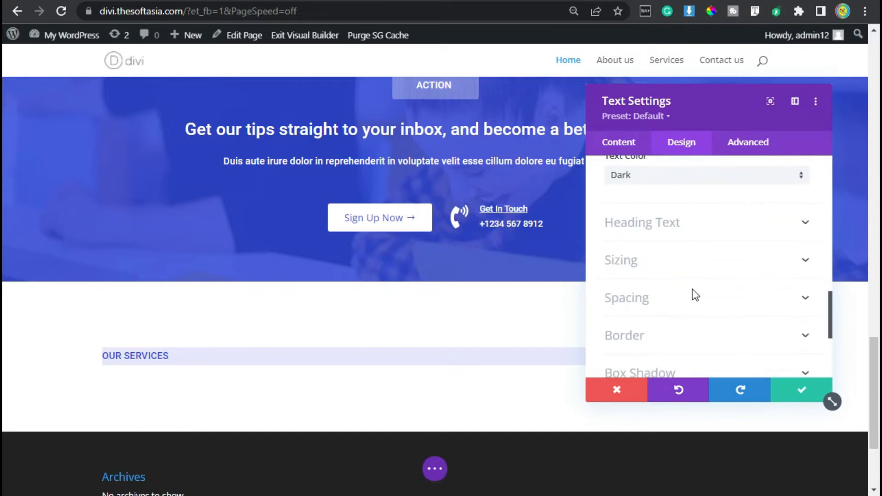
left_click(638, 263)
left_click(772, 269)
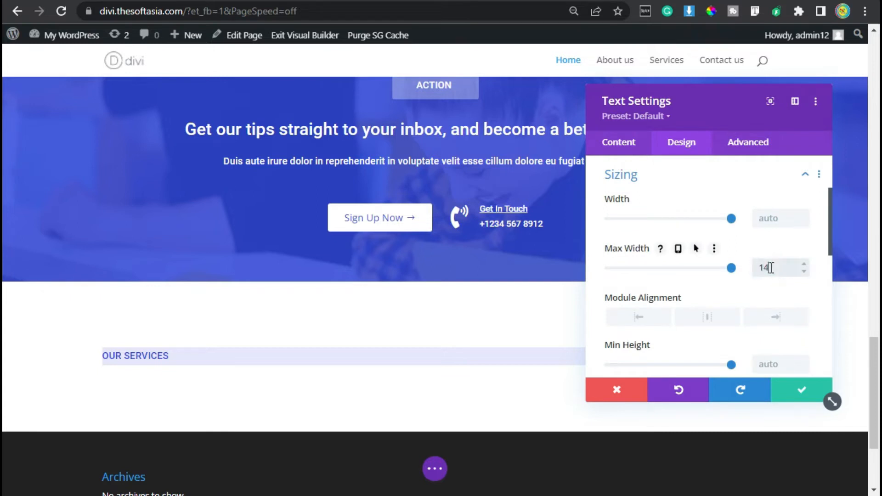
type("140px")
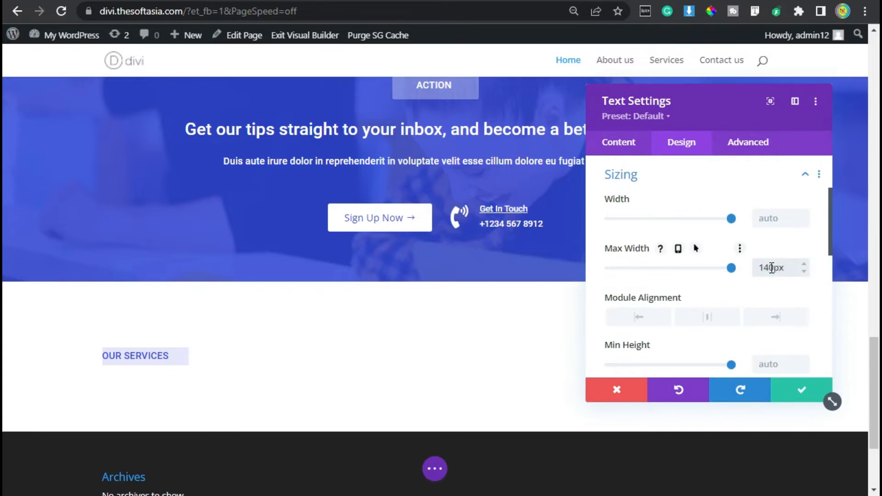
scroll(753, 292, "down", 2)
left_click(713, 232)
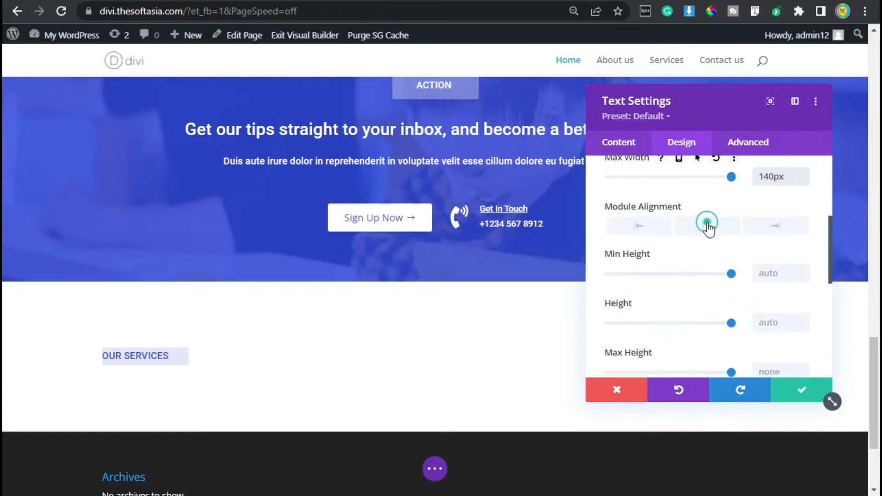
- Add linked top and bottom padding to the "Our Services" module and set its left padding to 15px
scroll(682, 246, "down", 2)
scroll(680, 245, "down", 2)
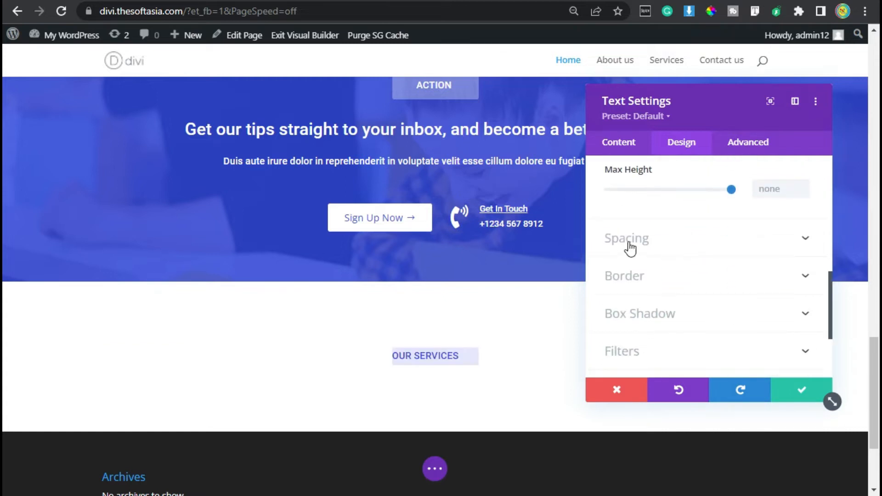
left_click(659, 234)
left_click(652, 277)
left_click(617, 277)
type("8")
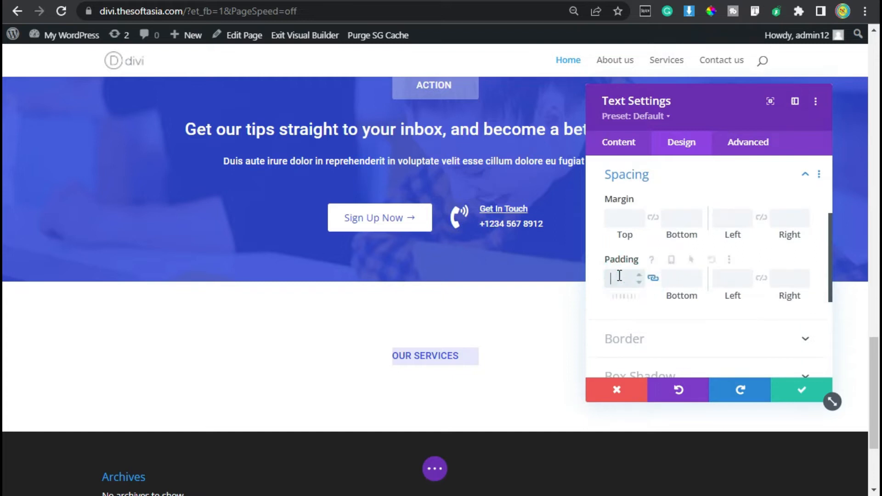
left_click(711, 305)
left_click(727, 274)
type("15px")
- Round all four corners of the "Our Services" module by 3px and save the module
scroll(645, 282, "down", 2)
left_click(652, 244)
left_click(632, 237)
type("3px")
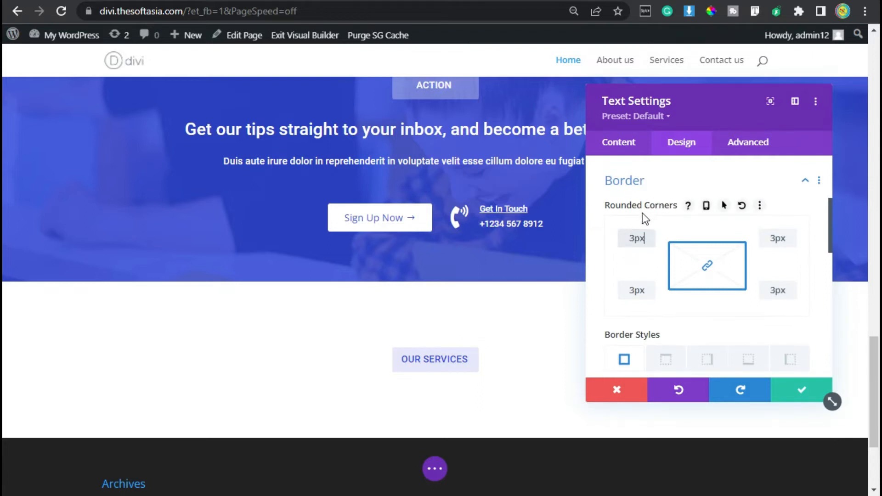
left_click(799, 397)
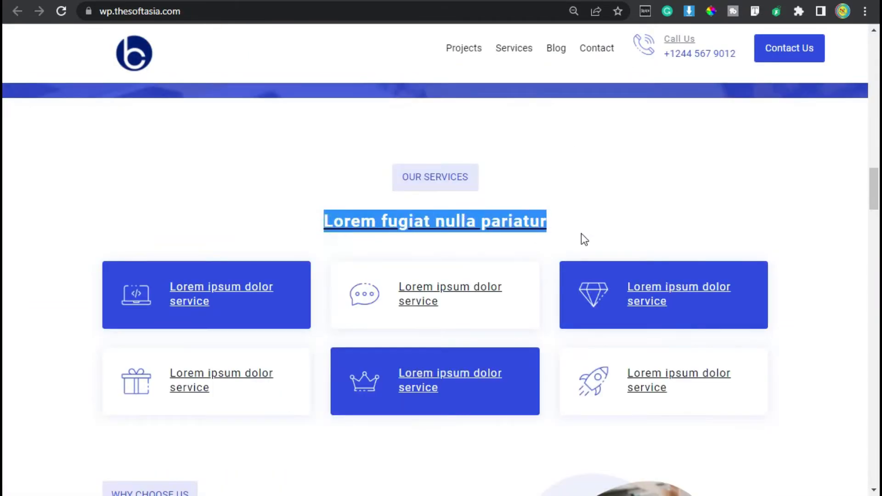
- Return to the Divi home page and insert a Text module directly below the "Our Services" label
left_click(581, 233)
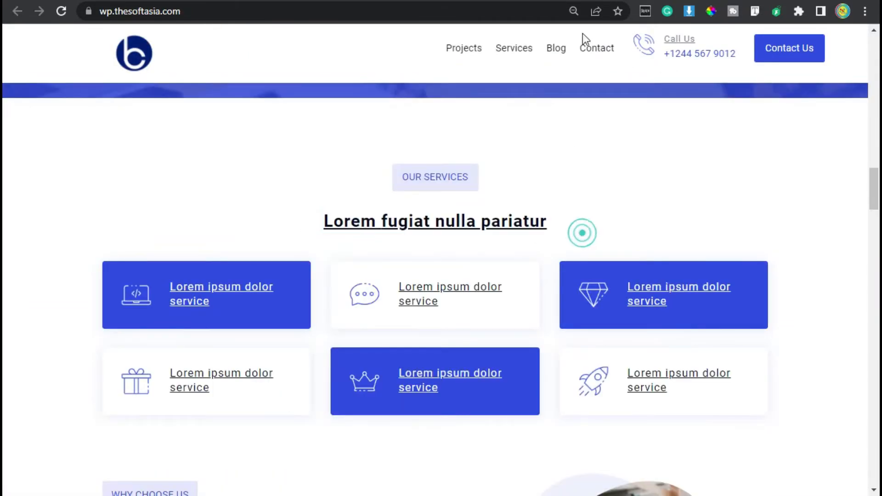
left_click(561, 1)
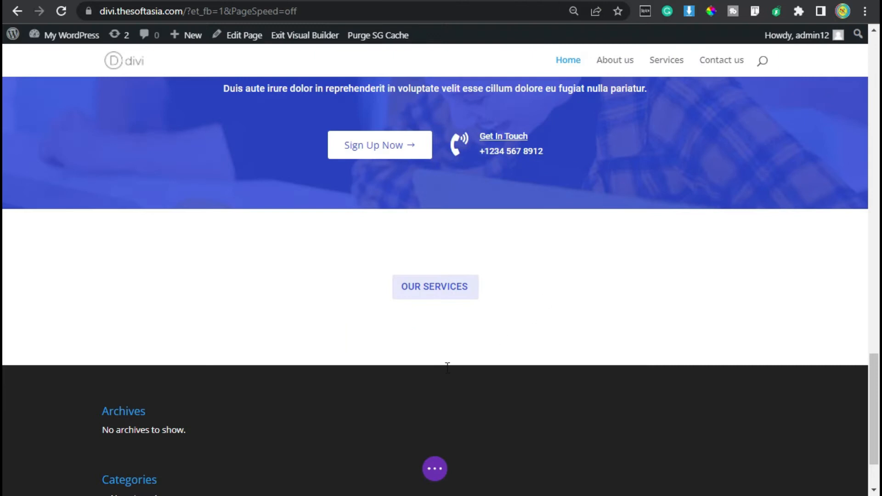
mouse_move(436, 296)
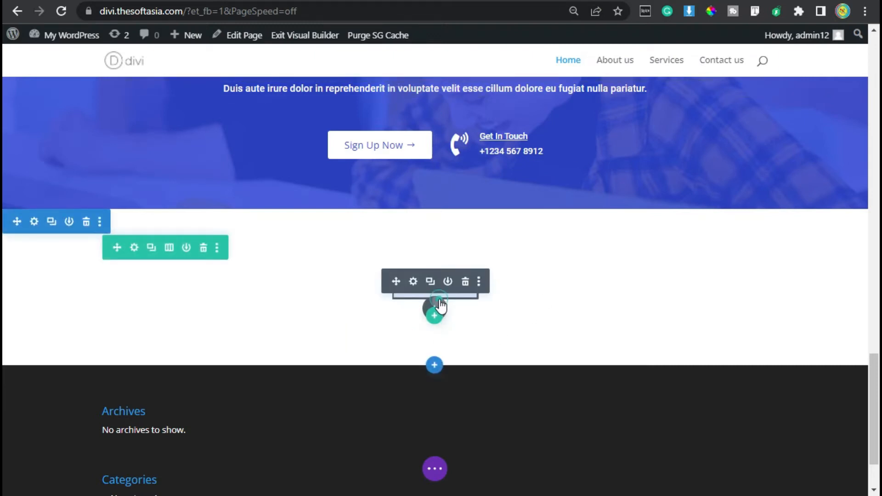
left_click(439, 307)
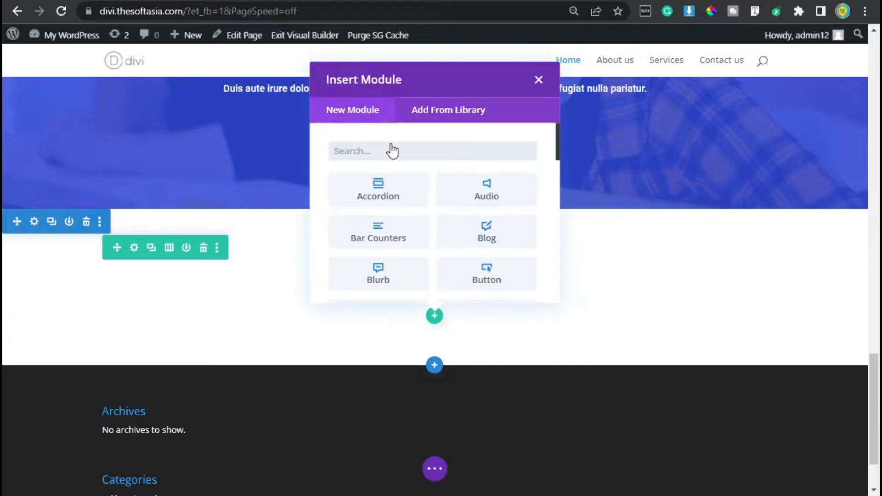
type("text")
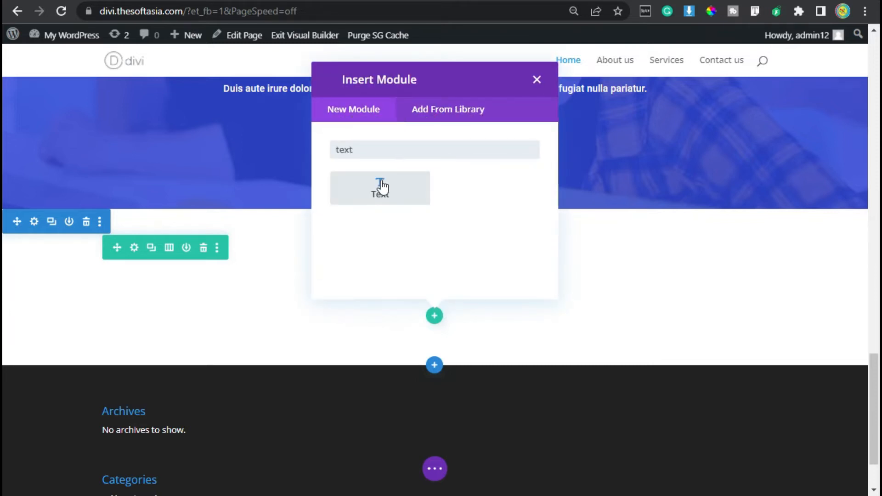
left_click(380, 186)
- Replace the new Text module's placeholder content with the Heading 2 text "Take a Look at What we are offering."
scroll(669, 257, "down", 2)
left_click(667, 275)
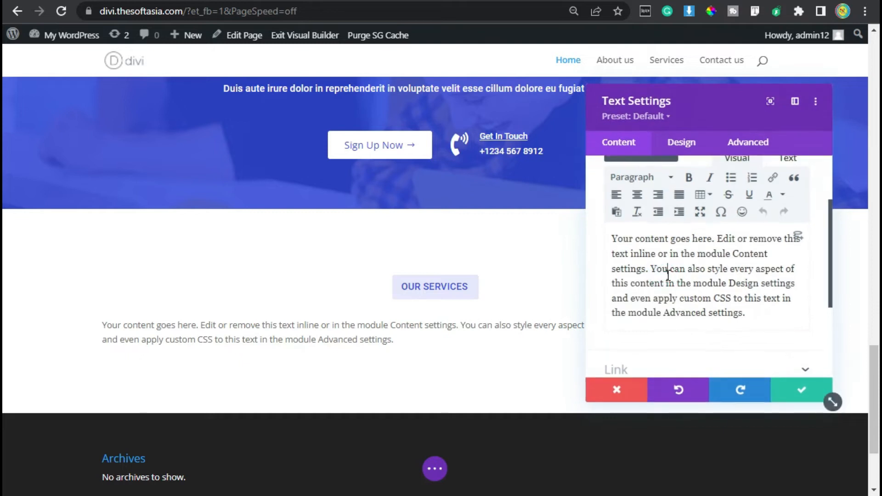
key("ctrl+a")
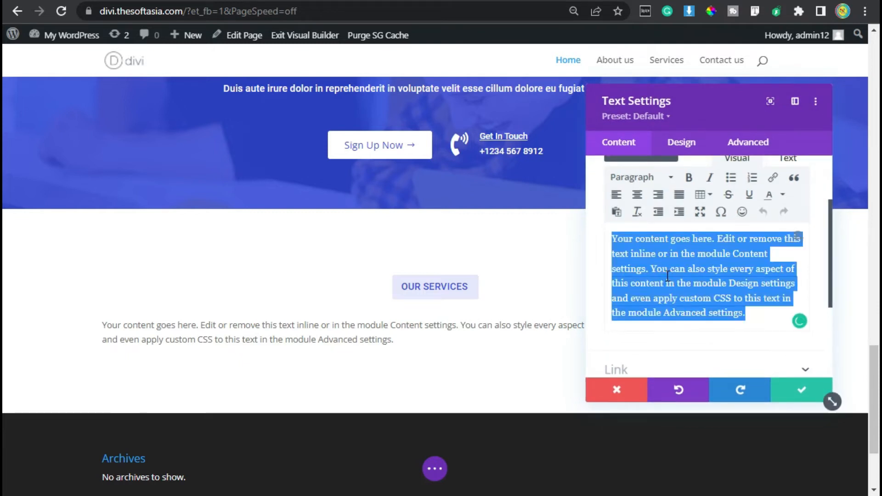
type("Take a Look at What we are offering.")
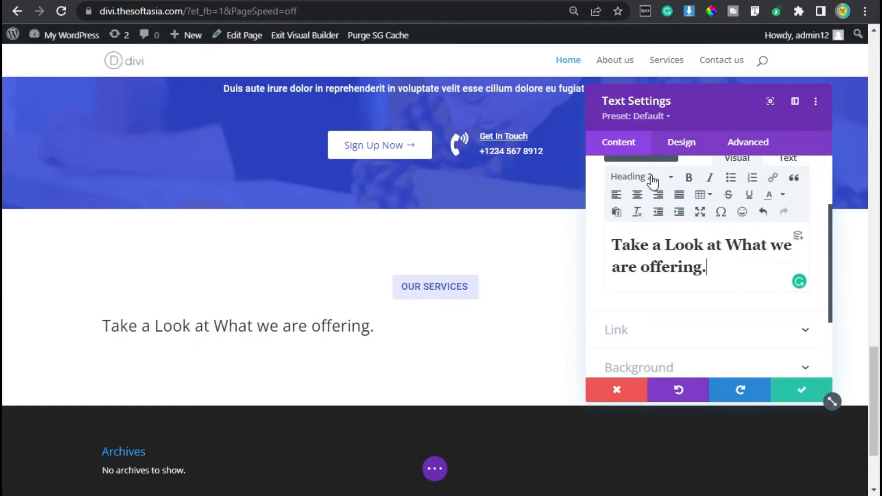
- Set the module's Heading 2 font to Roboto and center the heading
left_click(681, 141)
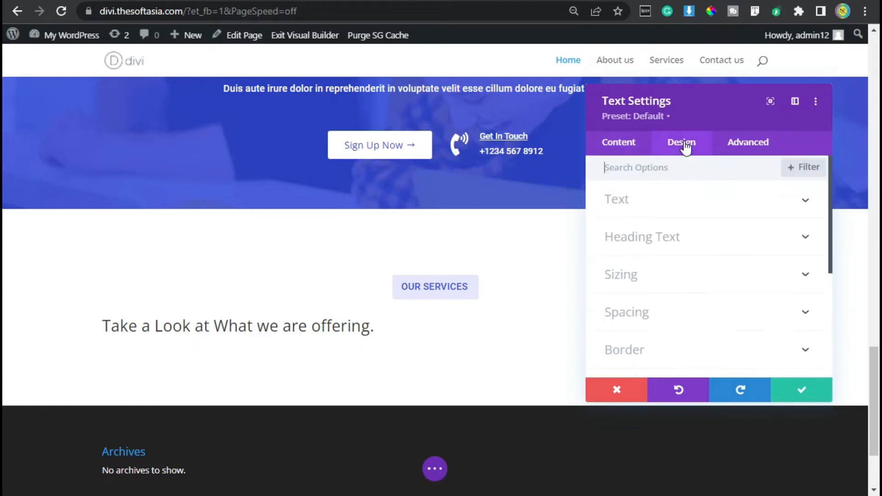
left_click(649, 239)
left_click(653, 205)
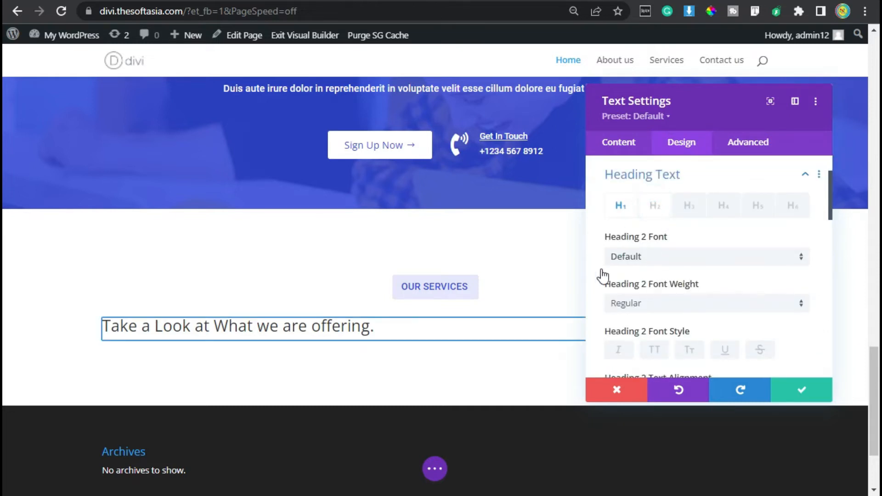
left_click(638, 257)
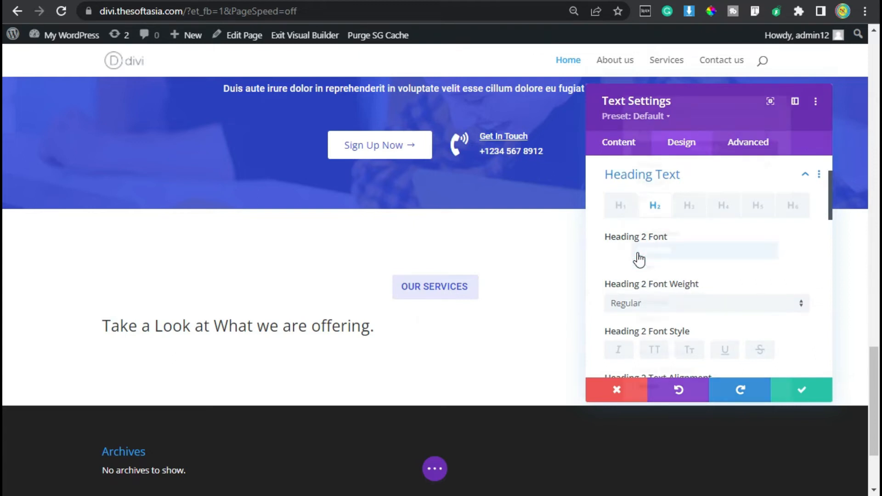
left_click(669, 79)
type("roboto")
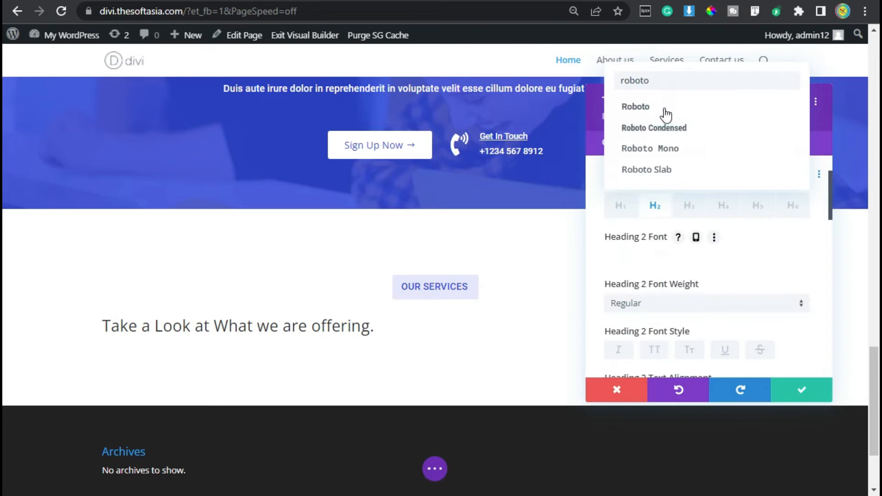
left_click(665, 108)
scroll(670, 280, "down", 2)
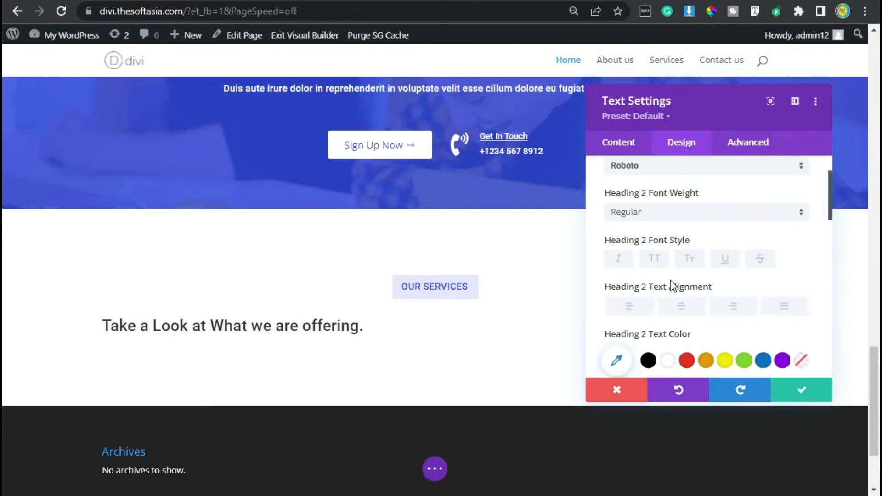
left_click(683, 308)
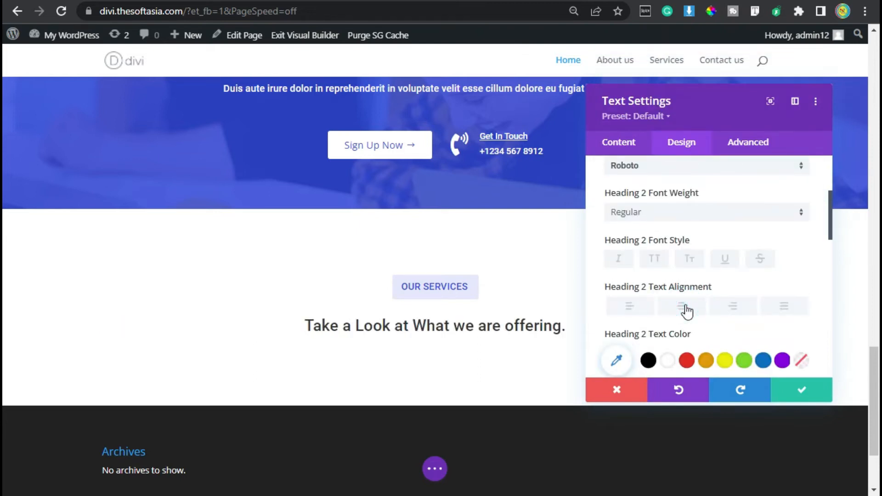
- Color the Heading 2 text black and set its size to 28px
scroll(666, 317, "down", 2)
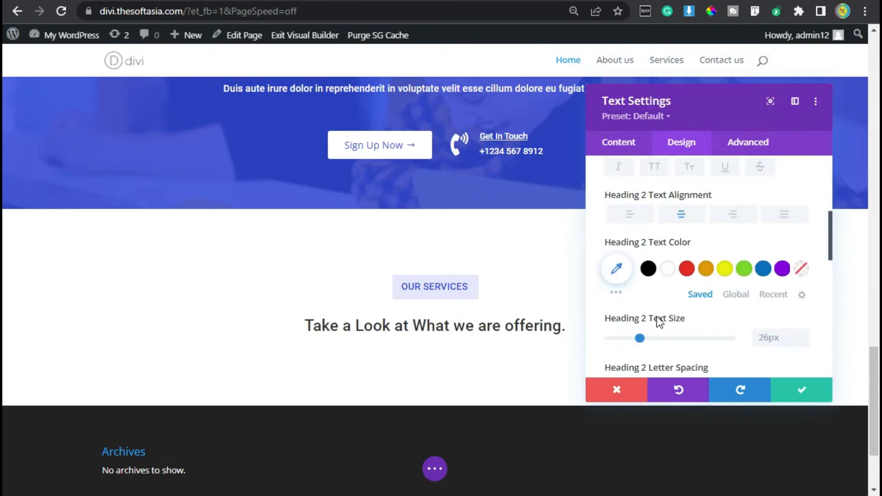
left_click(648, 269)
scroll(691, 298, "down", 2)
left_click(802, 243)
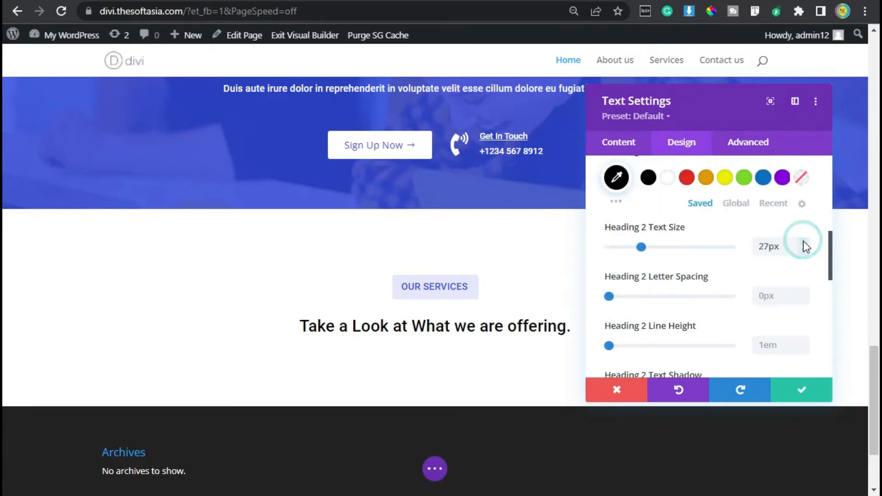
left_click(806, 247)
- Set the Heading 2 line height to 1.3em
scroll(723, 285, "down", 2)
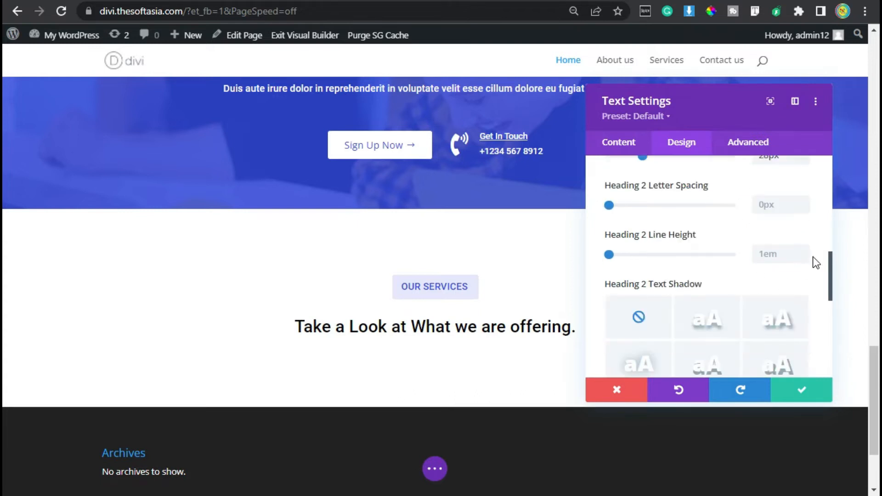
left_click(802, 248)
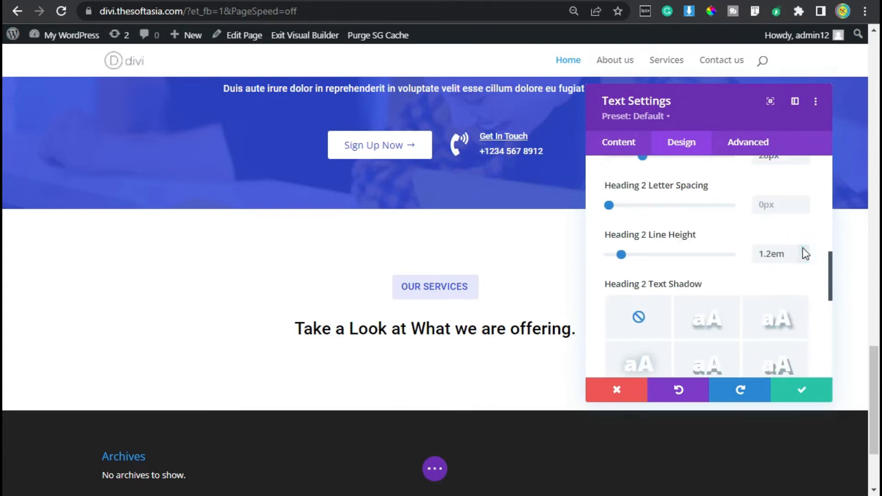
left_click(803, 247)
- Give the heading's Text module a bottom margin of 10px and save the module
scroll(675, 230, "down", 4)
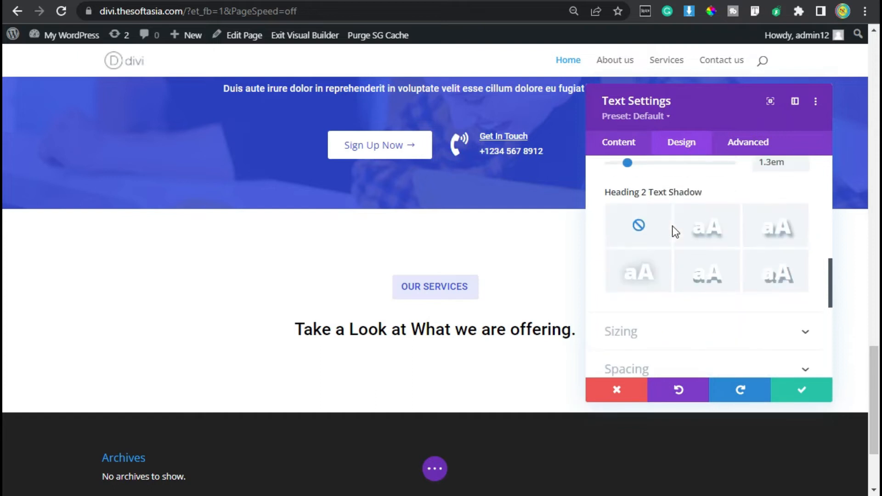
left_click(655, 277)
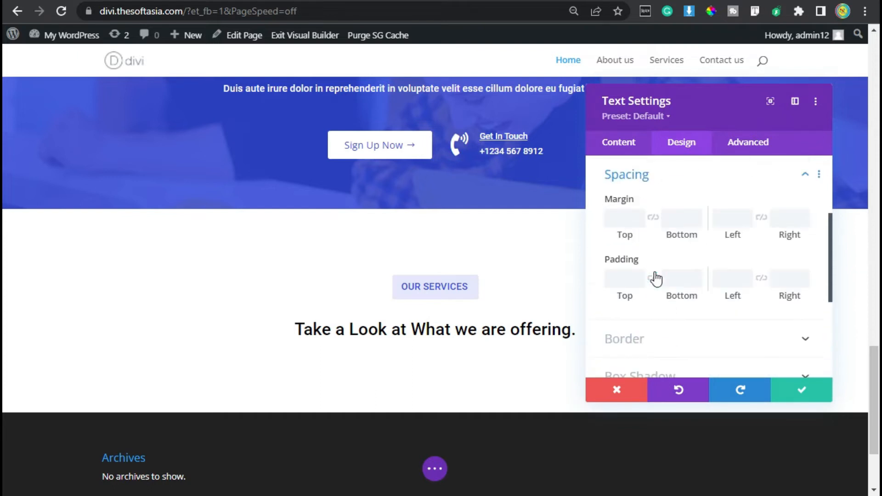
left_click(674, 214)
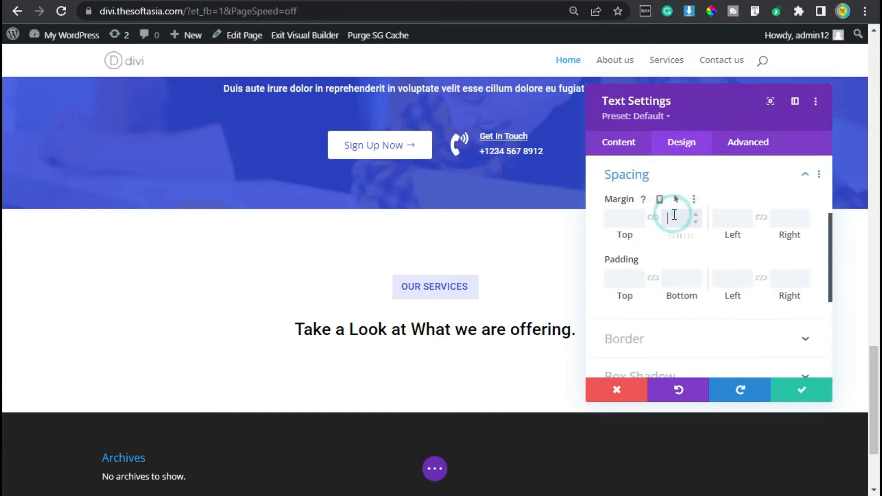
type("10px")
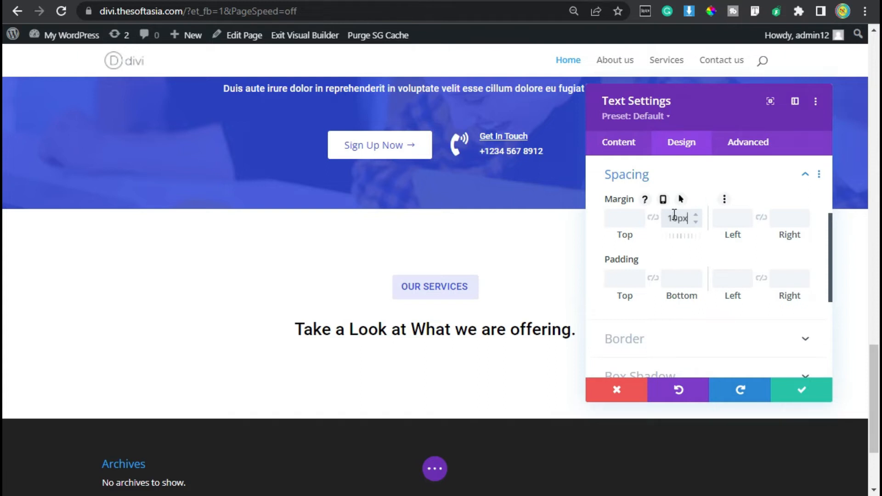
left_click(800, 392)
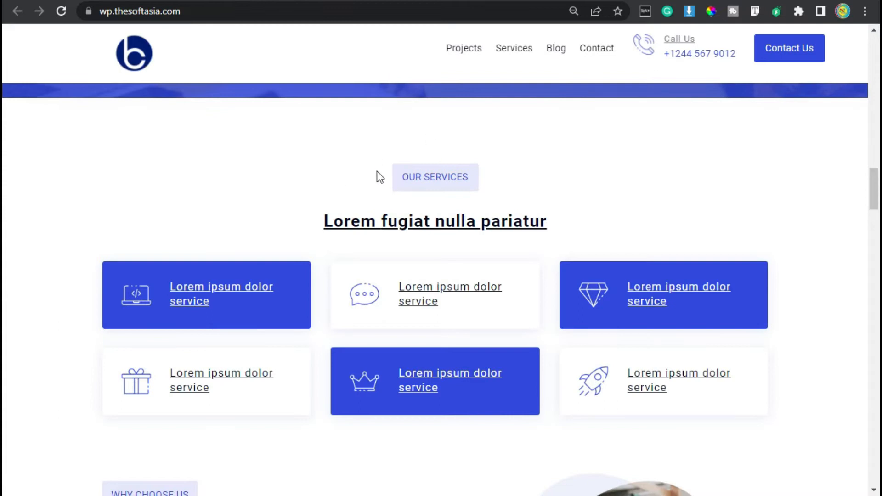
- Check the reference site's services heading, then return to the Divi page and insert a three-column row below the heading's row
left_click_drag(380, 171, 478, 177)
left_click(477, 174)
left_click_drag(318, 224, 580, 216)
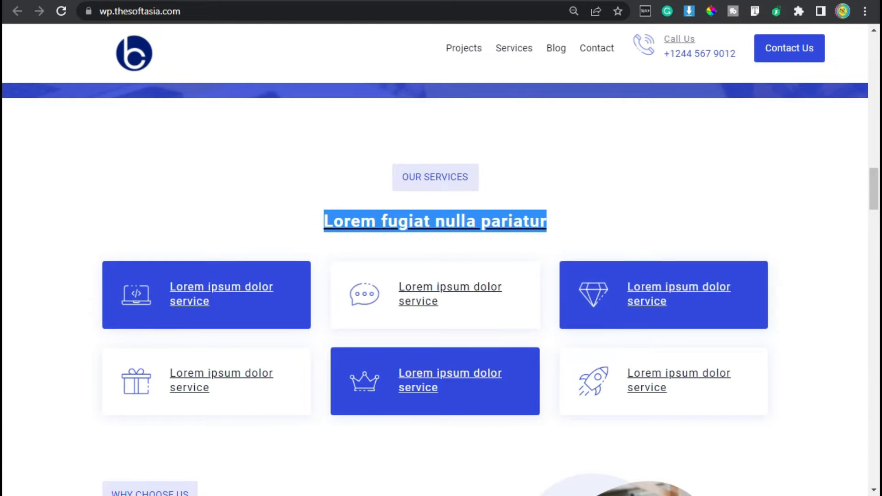
left_click(528, 0)
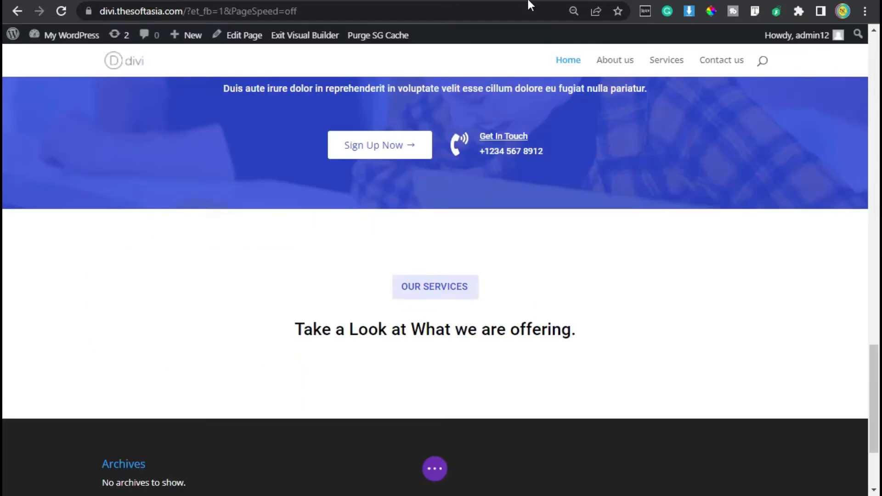
left_click(442, 339)
left_click(437, 377)
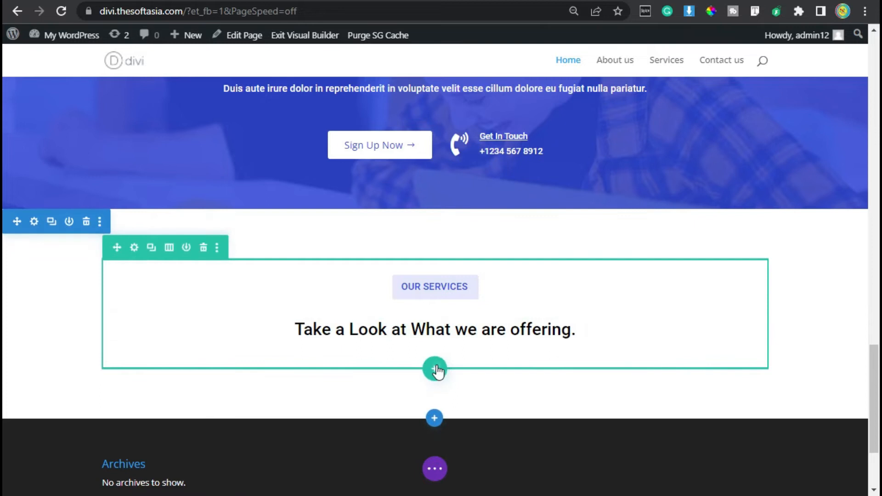
left_click(435, 370)
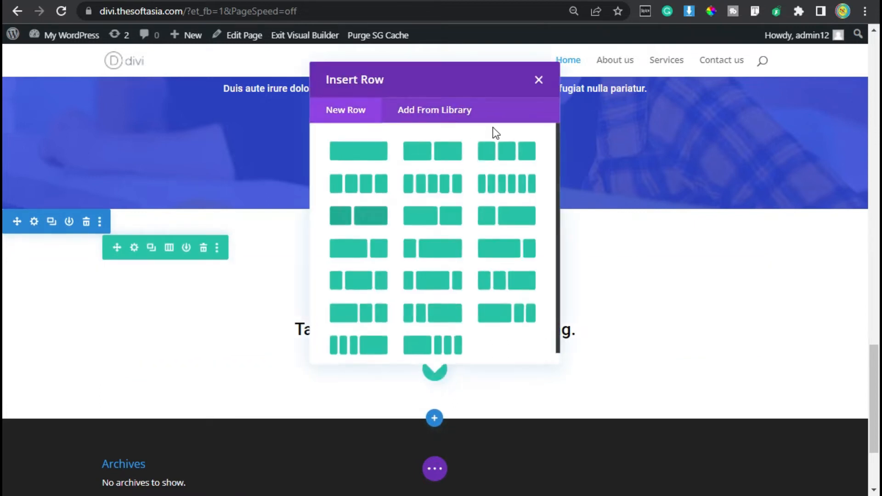
left_click(510, 155)
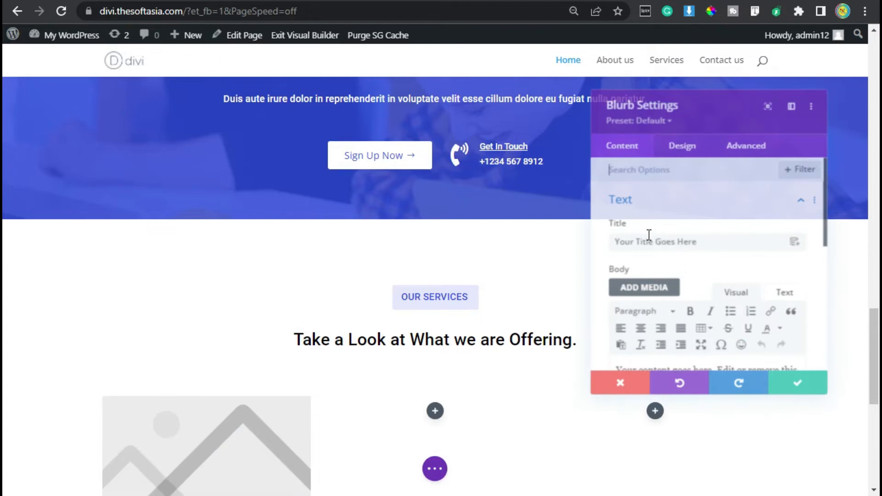
- Title the first column's Blurb "Lorem ipsum dolor service" and clear its placeholder body text
triple_click(700, 244)
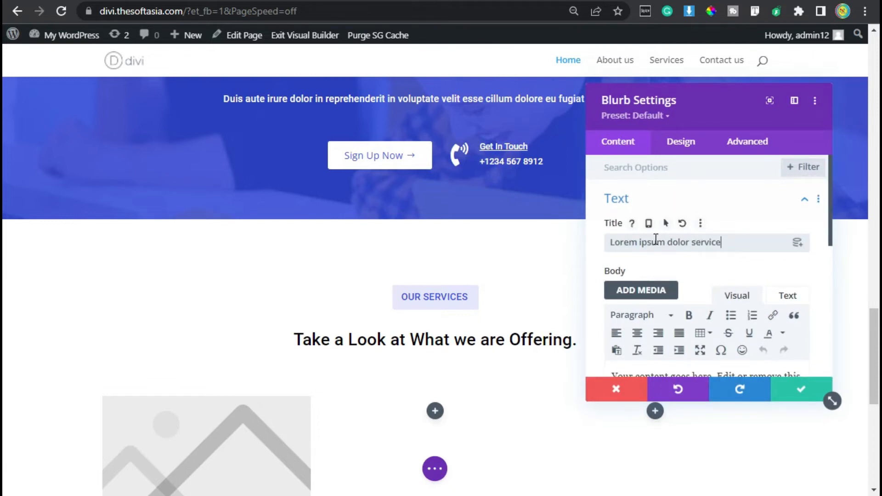
scroll(655, 239, "down", 2)
left_click(666, 309)
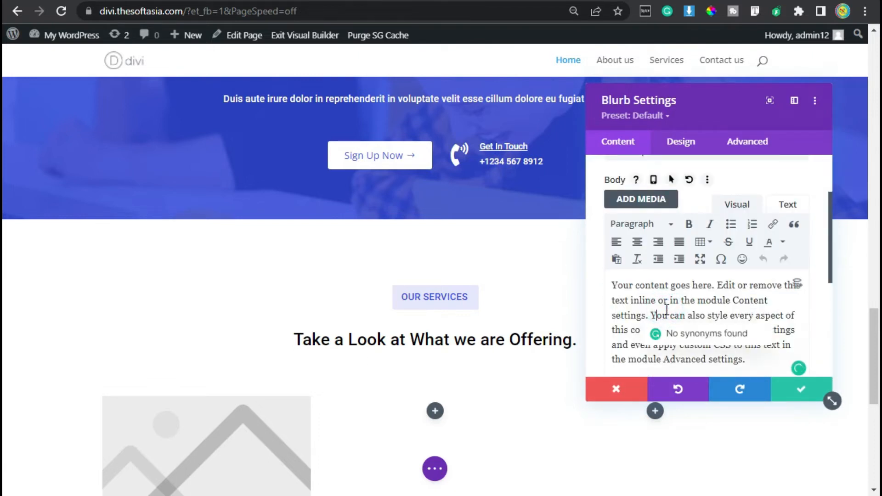
key("ctrl+a")
key("BackSpace")
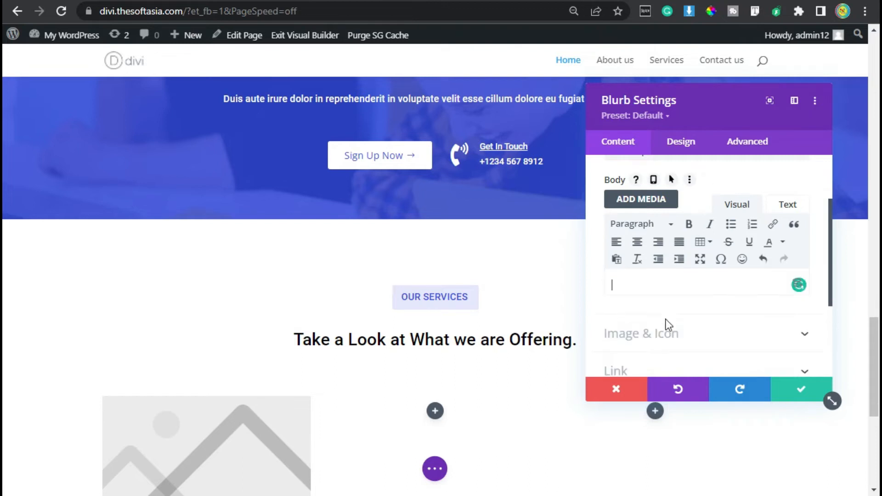
- Make the first column's Blurb use an icon instead of an image, searching "web" and choosing the browser window icon
left_click(633, 339)
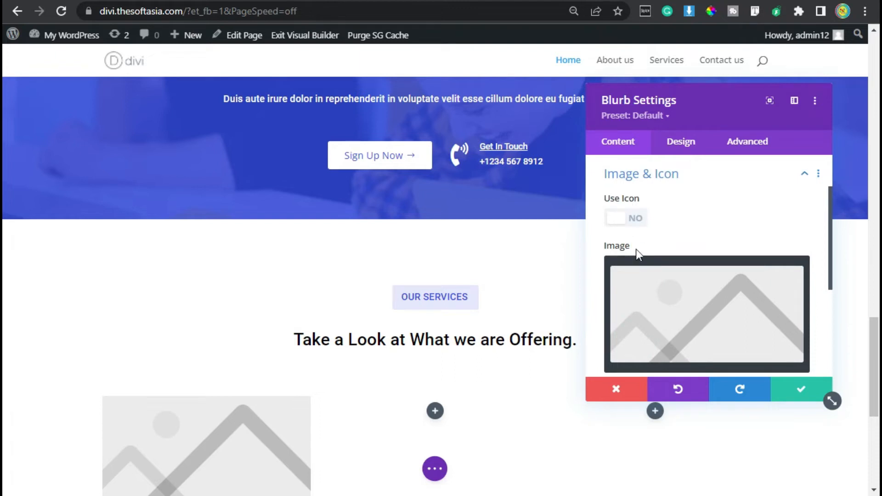
left_click(619, 219)
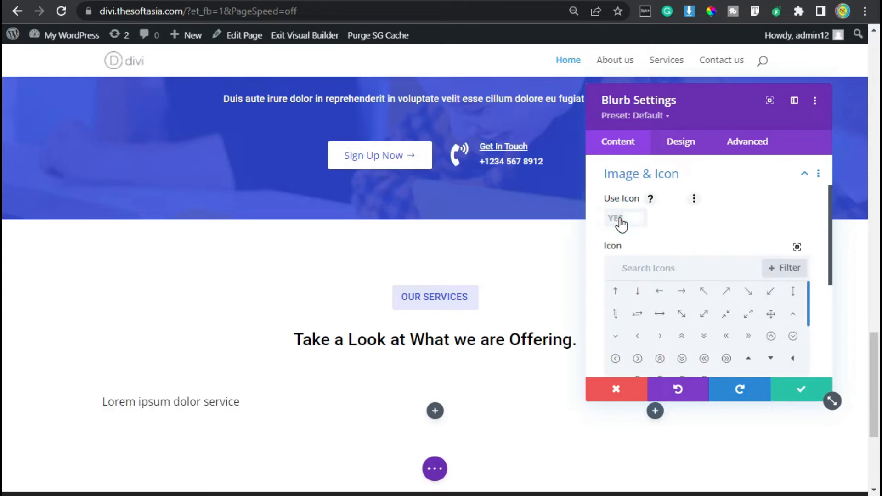
left_click(655, 273)
type("we")
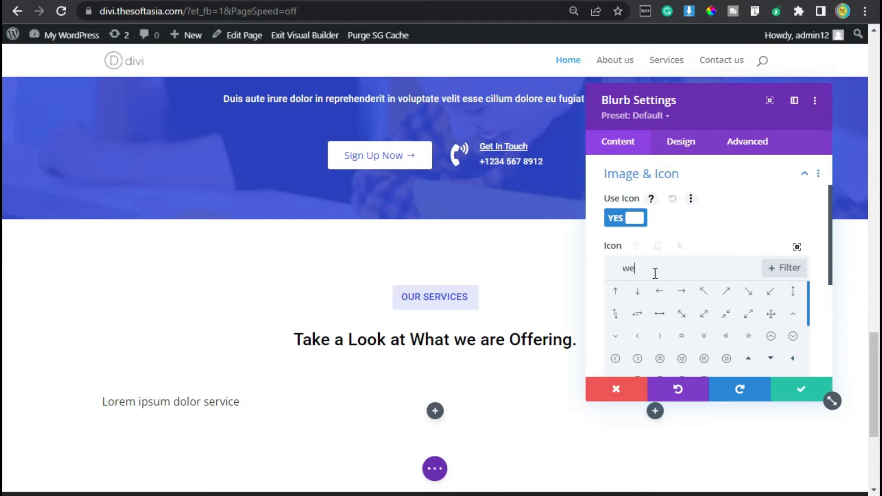
type("b")
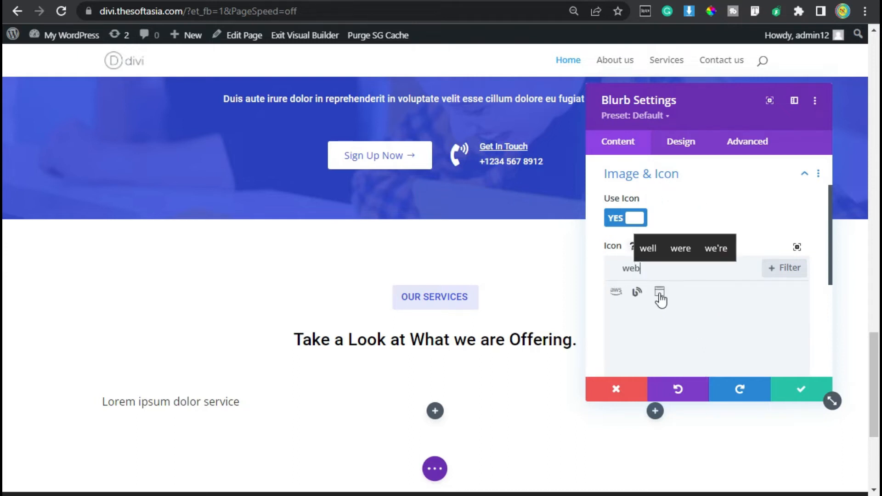
left_click(660, 293)
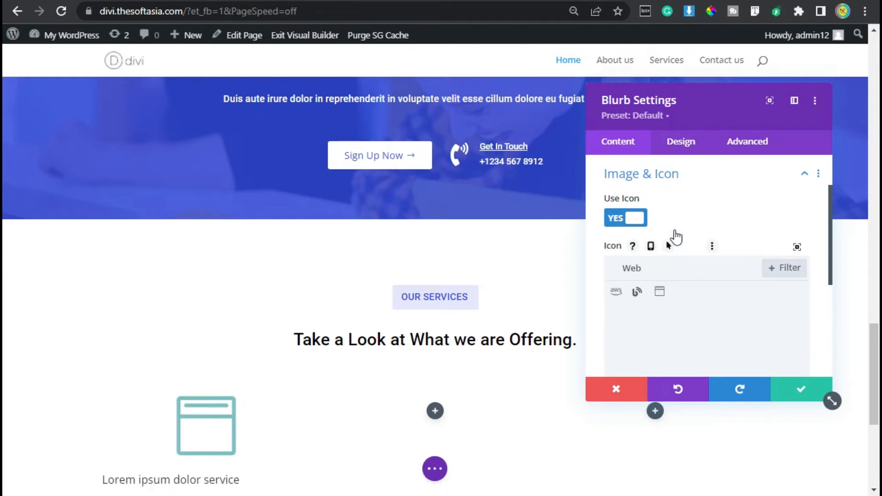
- Set the Blurb's background color to the recently used blue #3149e7
scroll(678, 228, "down", 4)
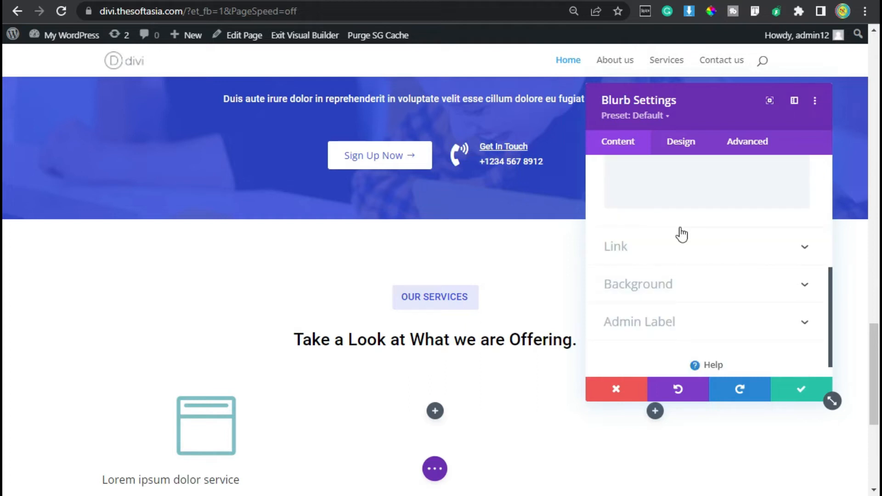
left_click(697, 284)
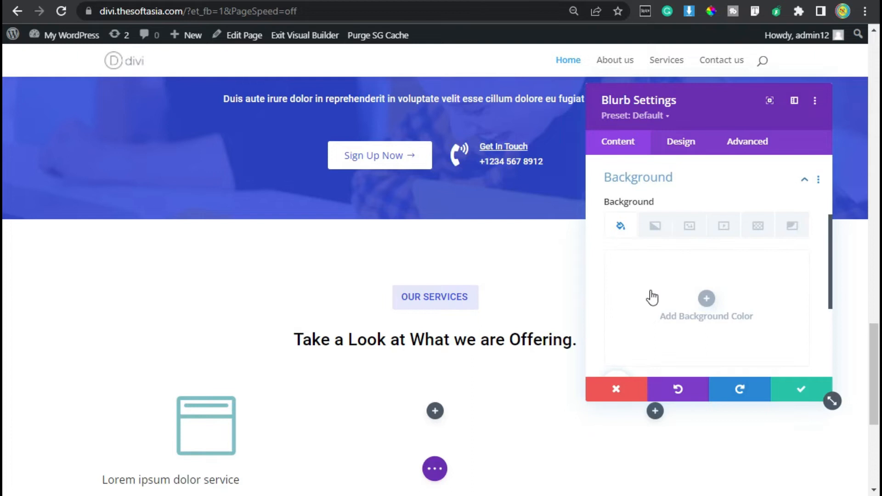
scroll(652, 297, "down", 2)
left_click(766, 325)
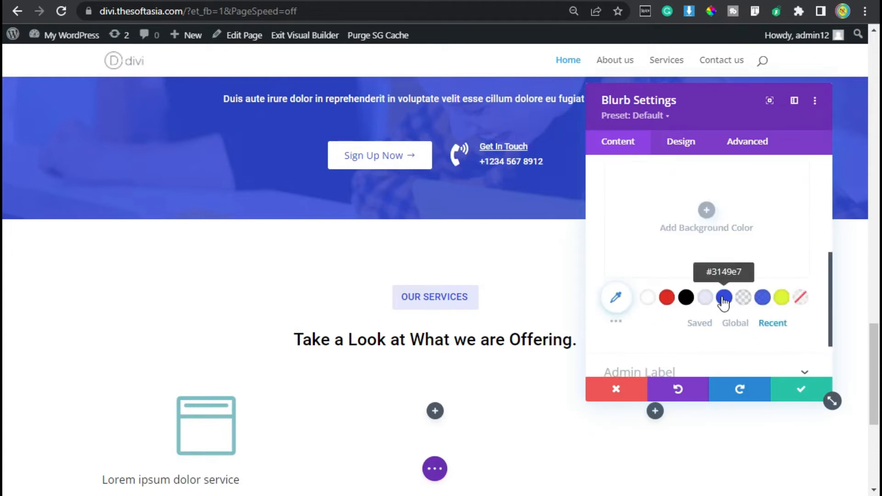
left_click(724, 300)
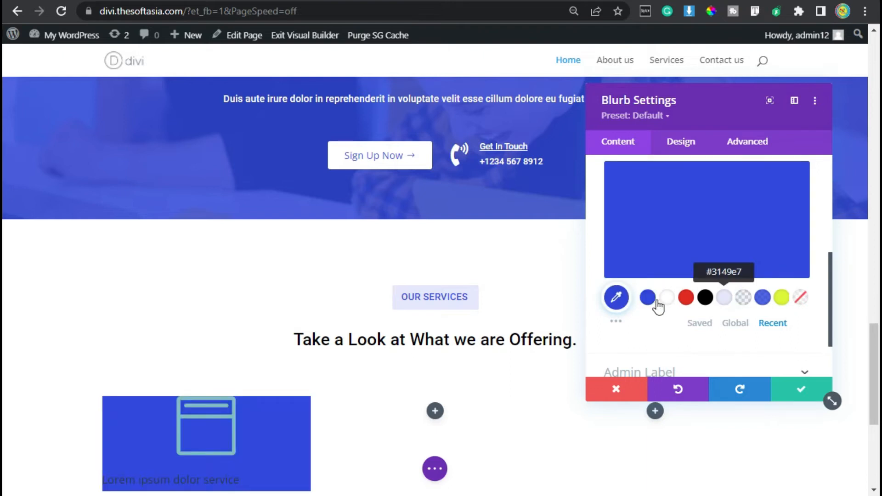
- Change the Blurb's icon color to white (#FFFFFF)
left_click(682, 140)
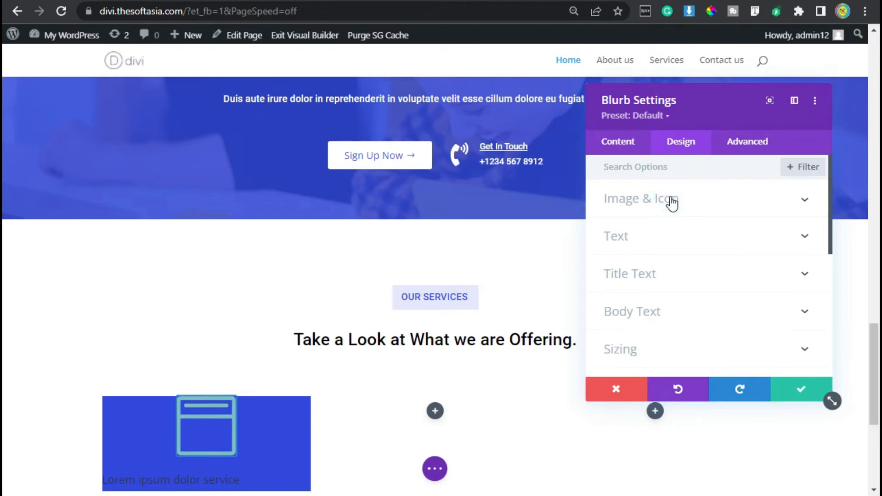
left_click(671, 201)
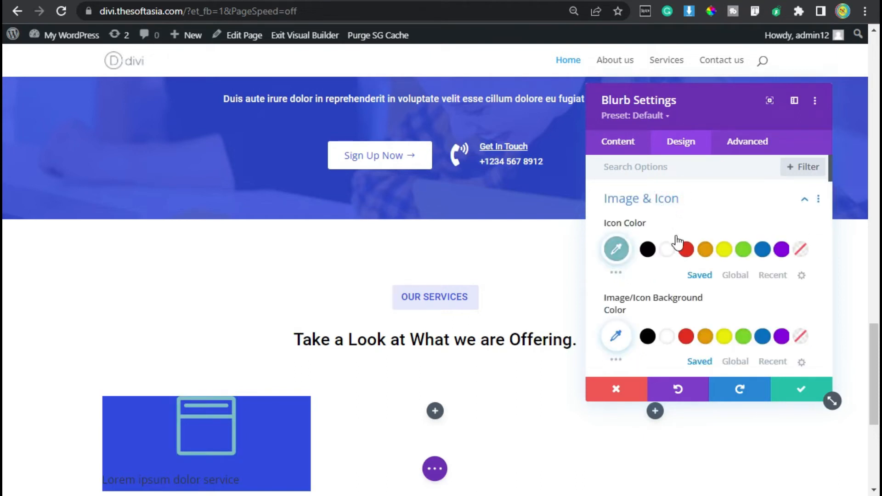
left_click(666, 249)
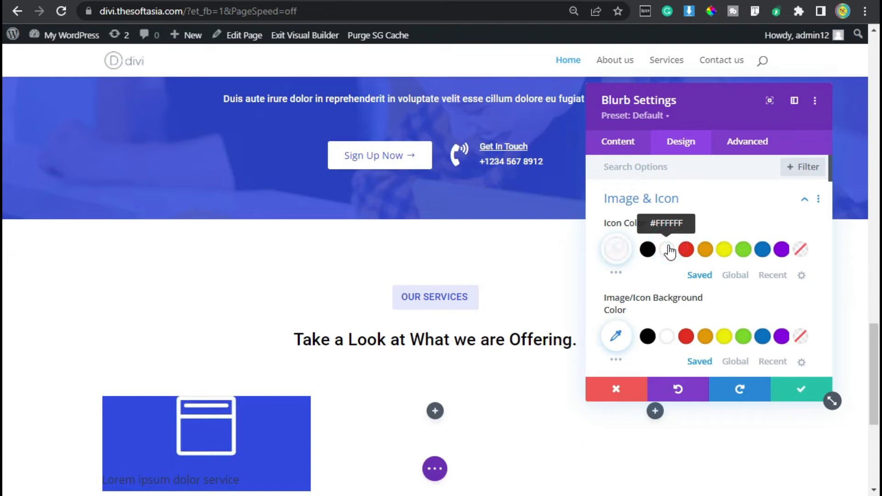
- Place the Blurb's icon to the left of its title and set the icon width to 50px
scroll(717, 278, "down", 2)
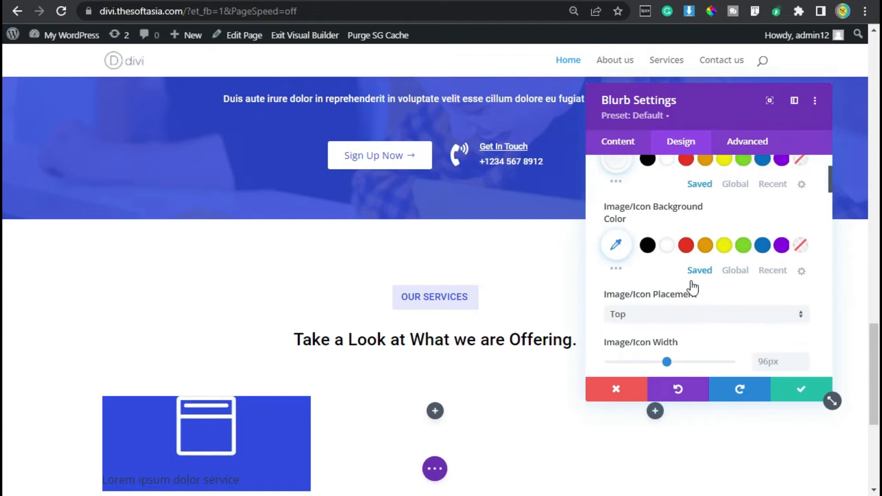
scroll(692, 287, "down", 2)
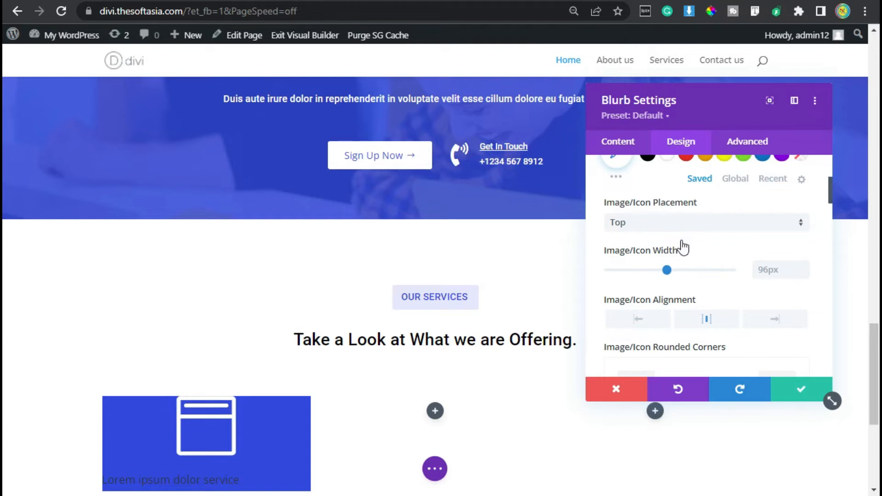
left_click(675, 225)
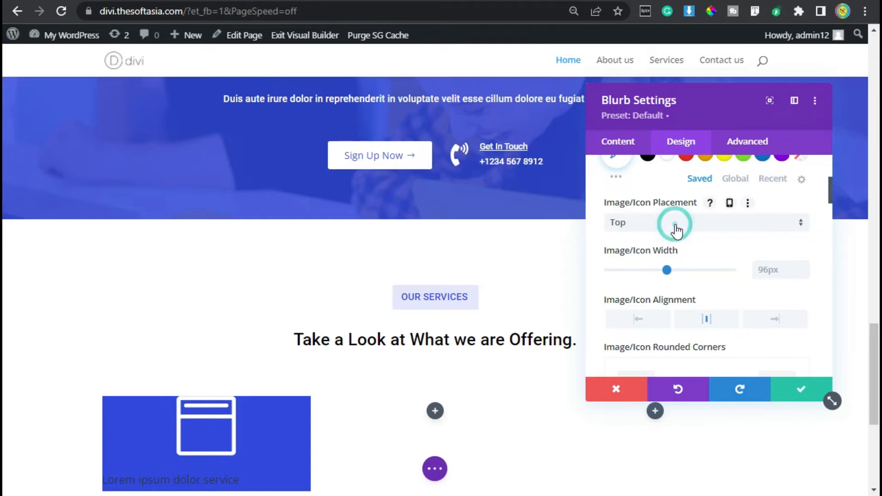
left_click(673, 257)
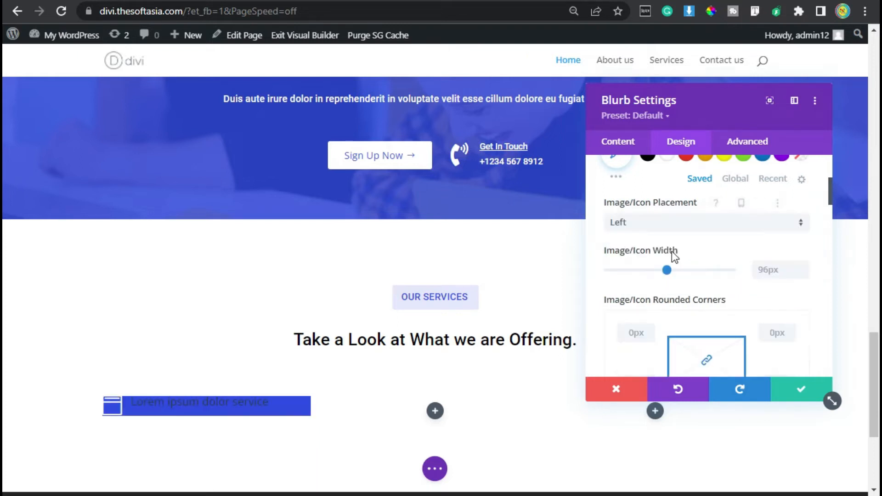
left_click(770, 270)
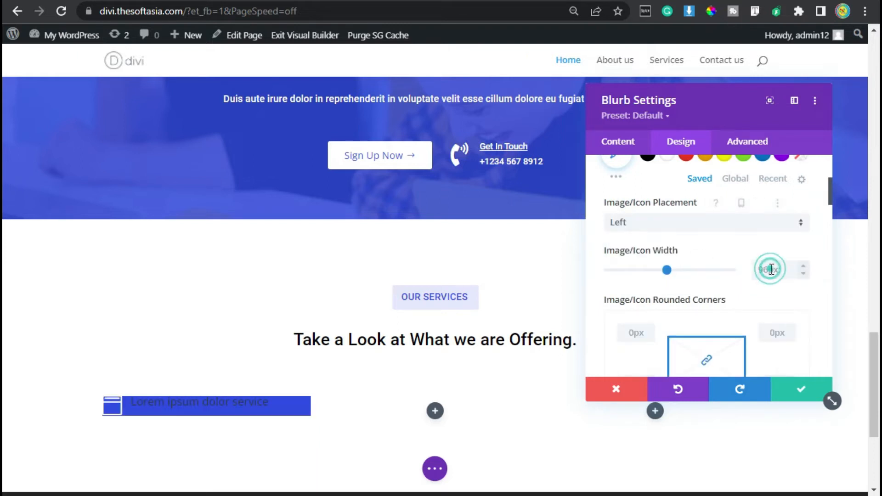
key("ctrl+a")
type("50px")
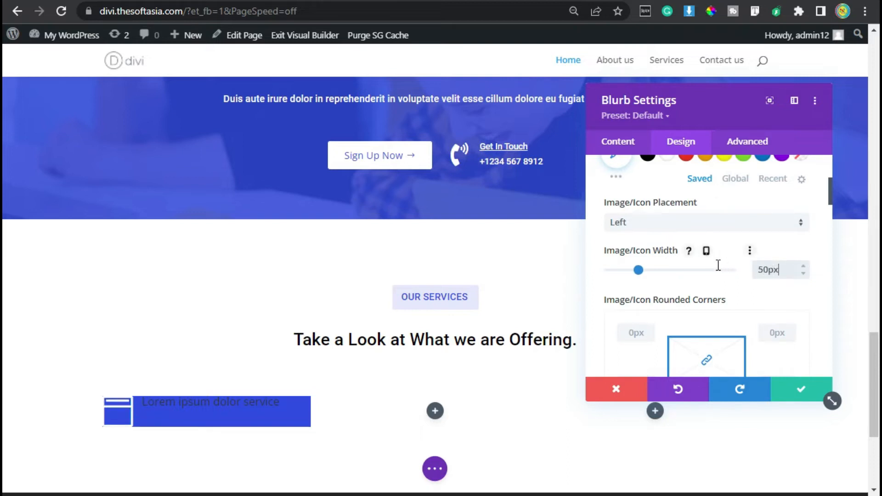
- Set the Blurb title's heading level to H4 and its font to Roboto
scroll(718, 264, "down", 5)
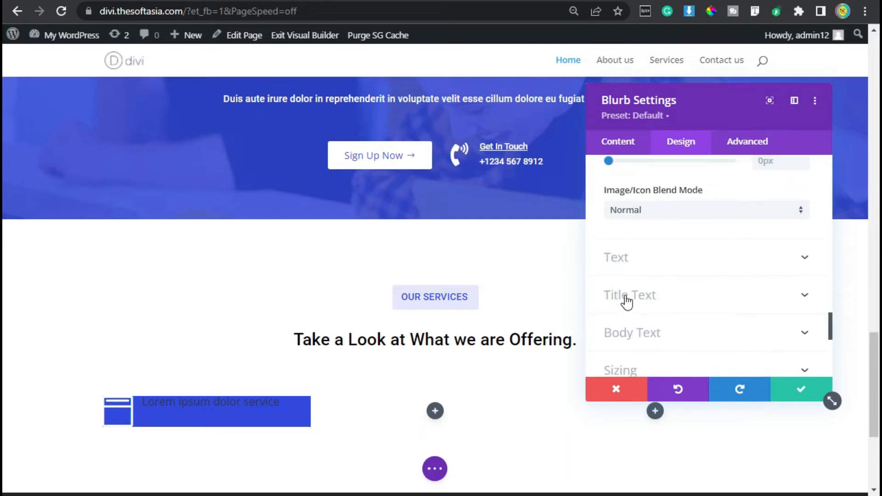
left_click(651, 299)
left_click(697, 211)
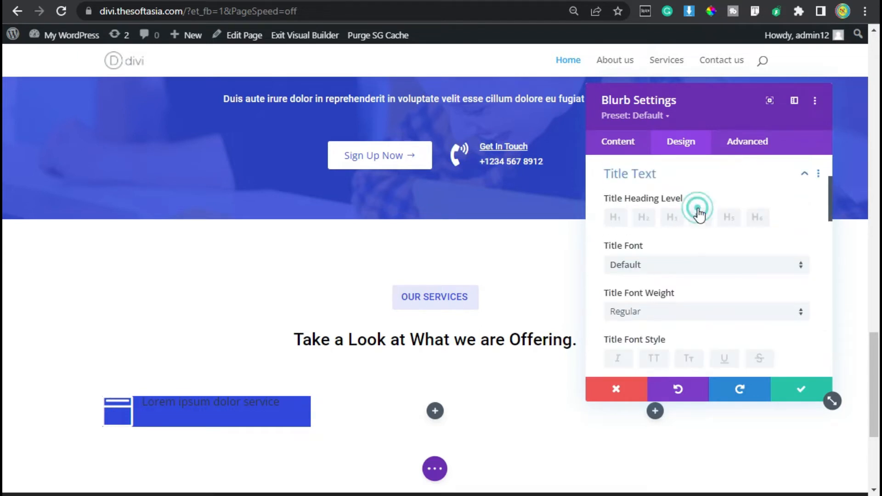
left_click(649, 271)
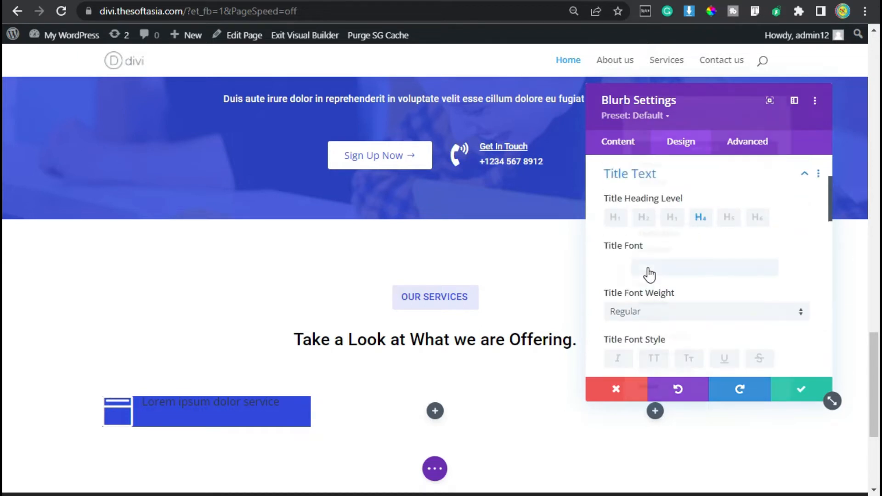
type("robot")
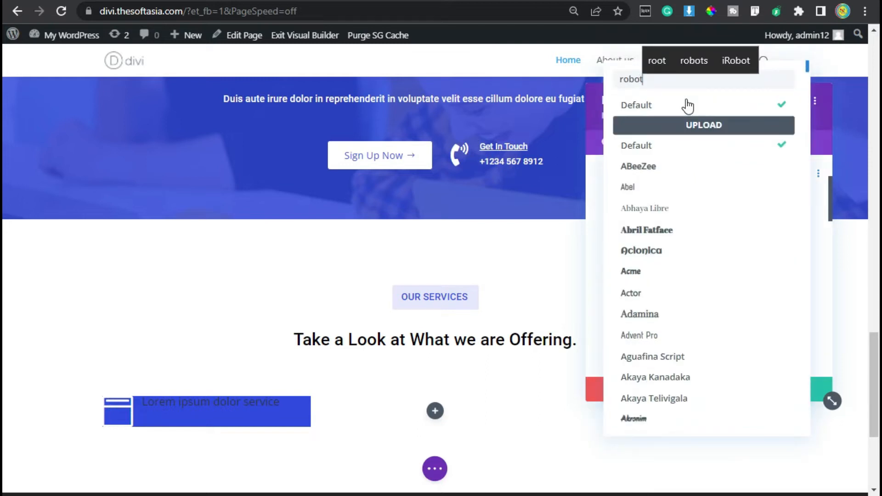
left_click(685, 101)
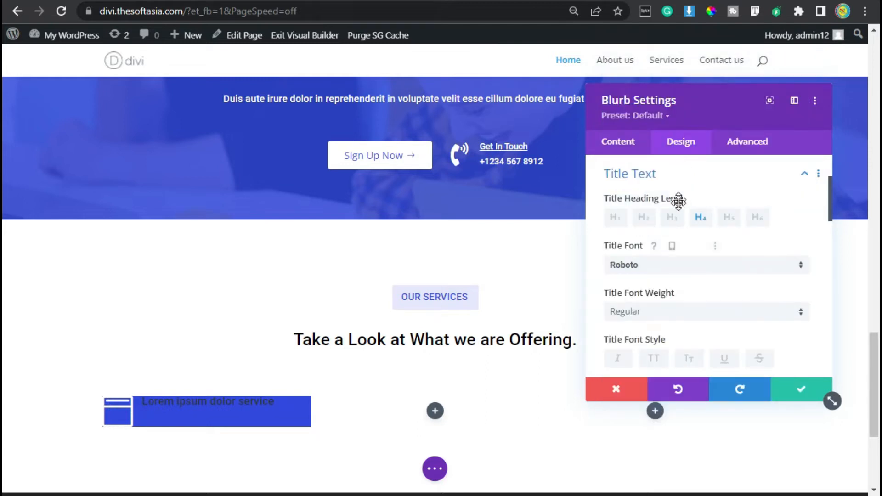
- Color the Blurb's title text white (#FFFFFF) and set the title line height to 1.3em
scroll(679, 219, "down", 2)
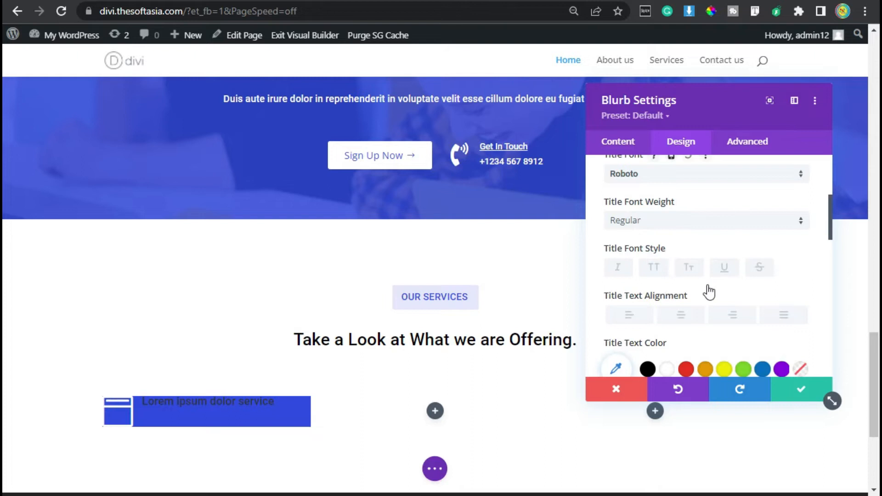
scroll(708, 291, "down", 2)
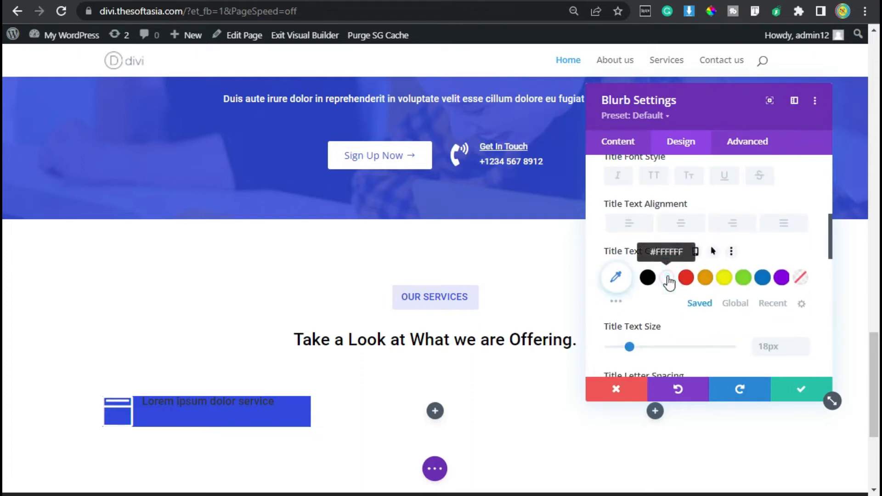
left_click(667, 278)
scroll(709, 294, "down", 2)
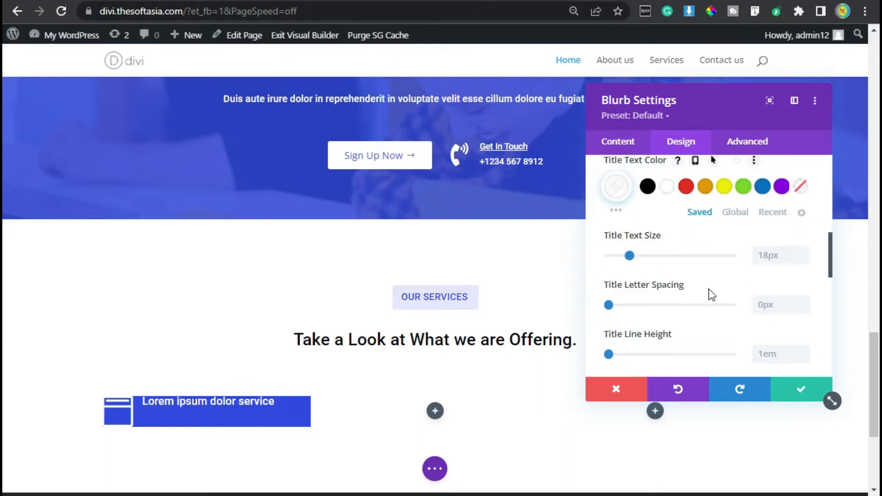
scroll(686, 307, "down", 2)
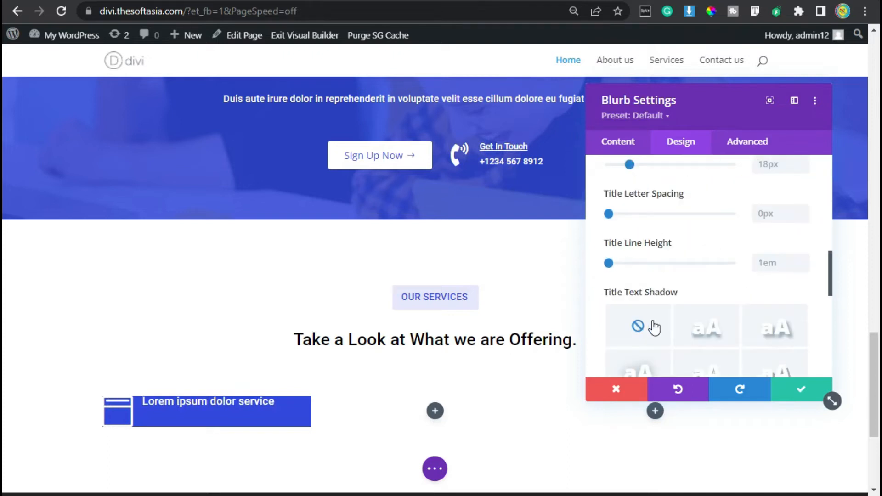
left_click(801, 260)
left_click(803, 259)
left_click(802, 259)
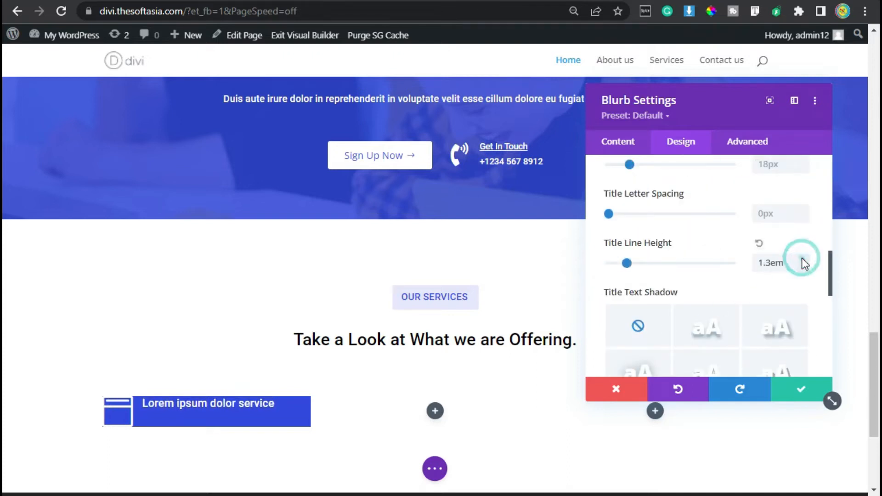
- Give the Blurb 30px of padding on all four sides, linking top with bottom and left with right
scroll(683, 270, "down", 3)
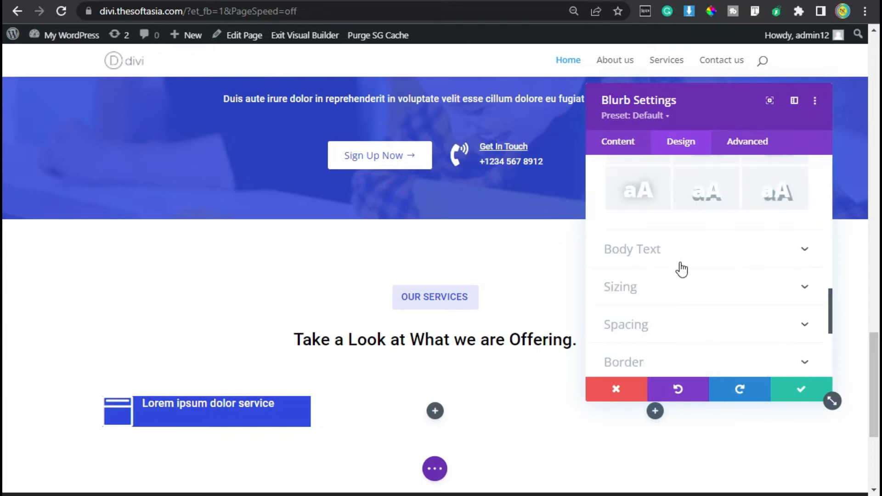
left_click(662, 322)
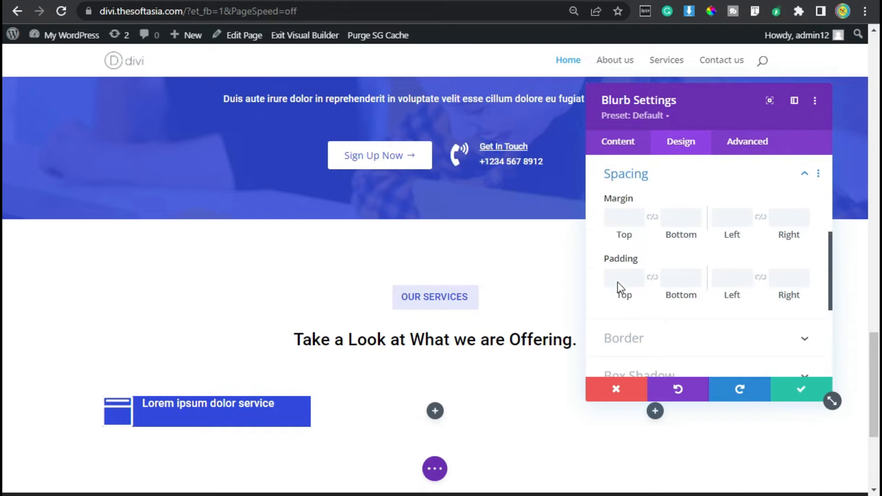
left_click(620, 277)
type("30")
left_click(651, 277)
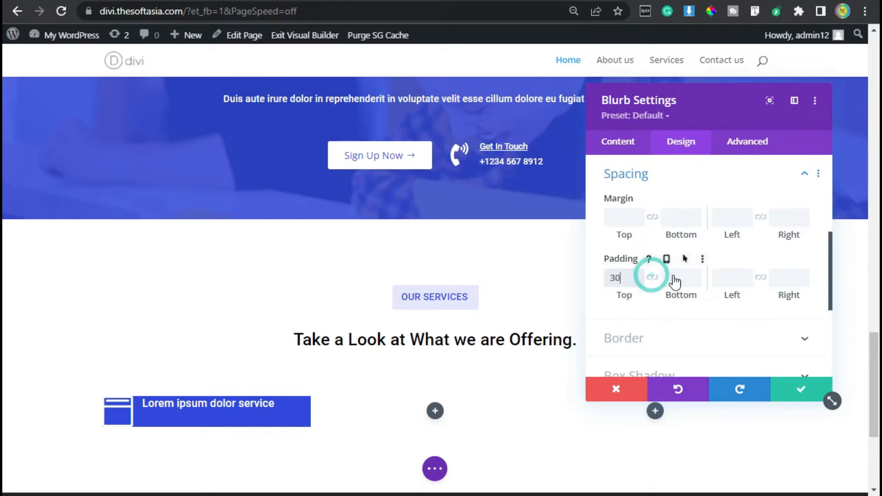
left_click(726, 279)
left_click(761, 278)
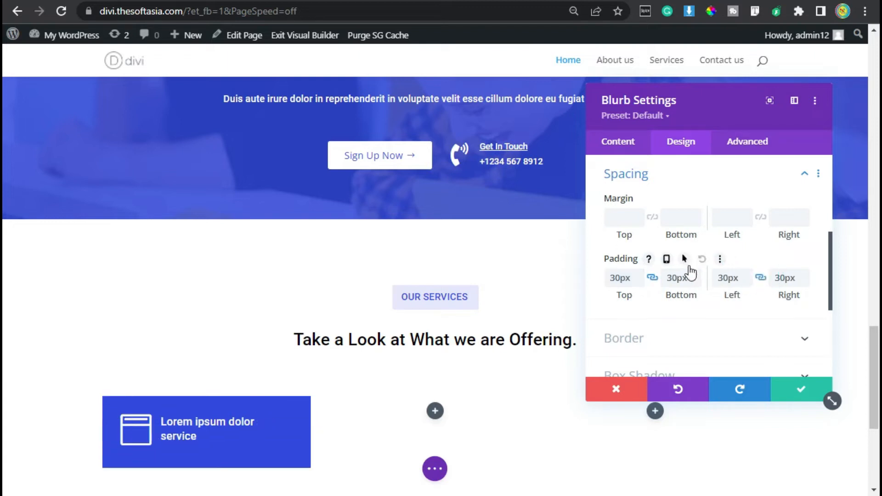
- Round all four corners of the Blurb's border by 4px
scroll(685, 262, "down", 2)
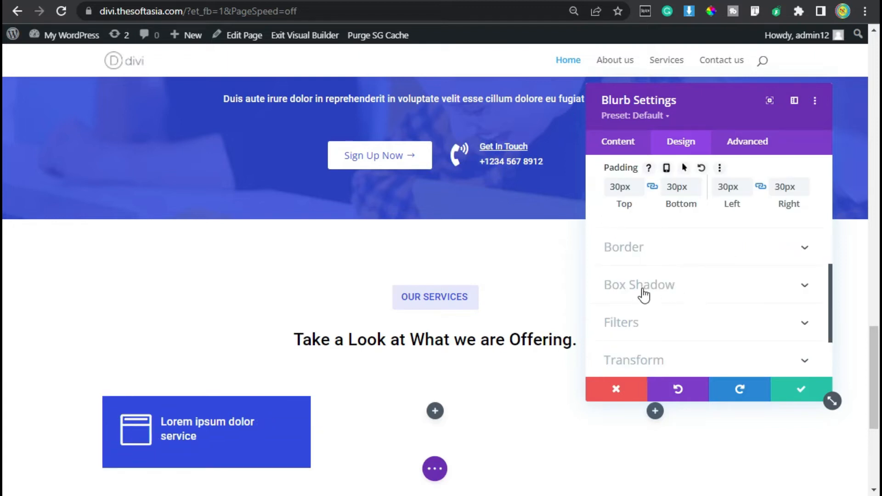
left_click(660, 257)
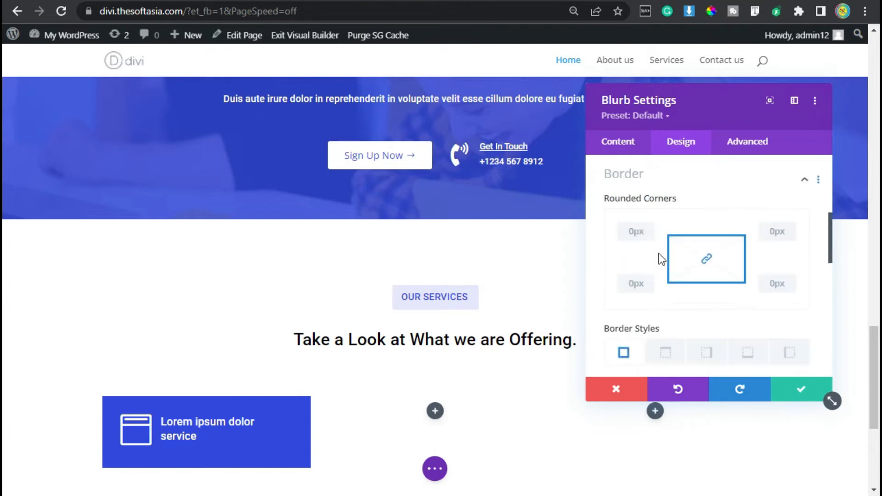
left_click(630, 230)
type("4px")
scroll(666, 248, "up", 2)
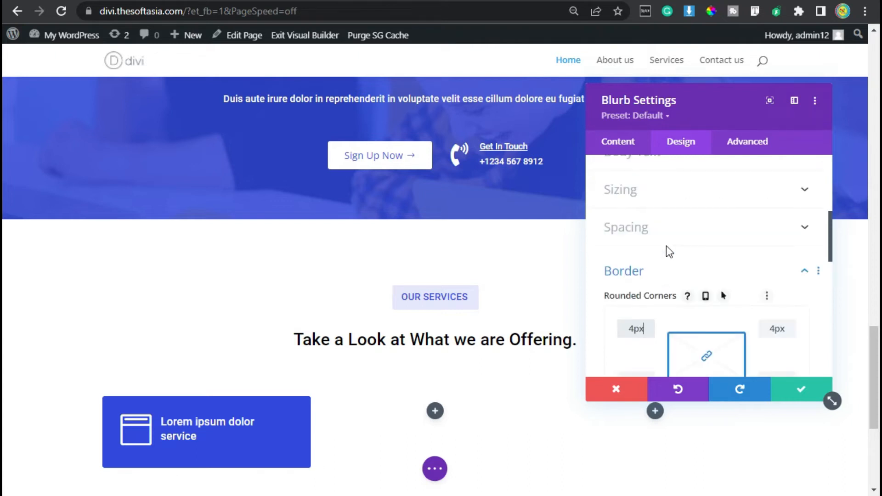
- Underline the Blurb's title text through its title font style
scroll(657, 216, "up", 2)
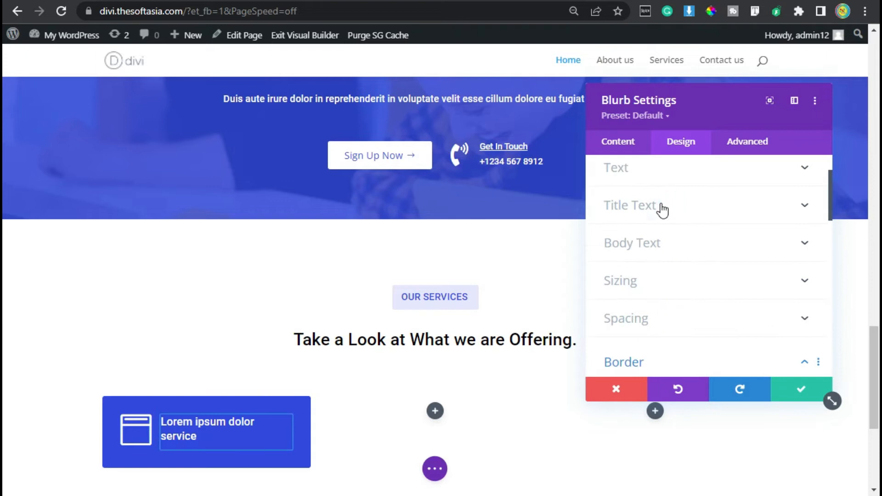
left_click(662, 209)
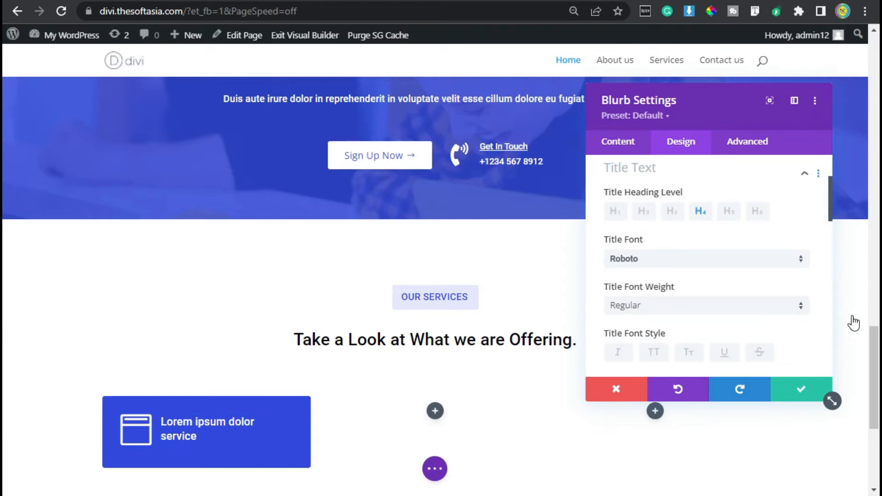
left_click(726, 361)
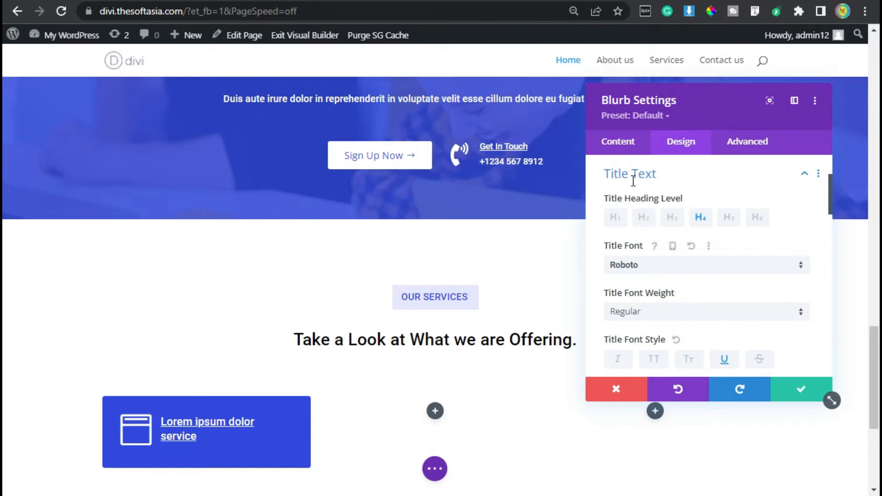
left_click(745, 175)
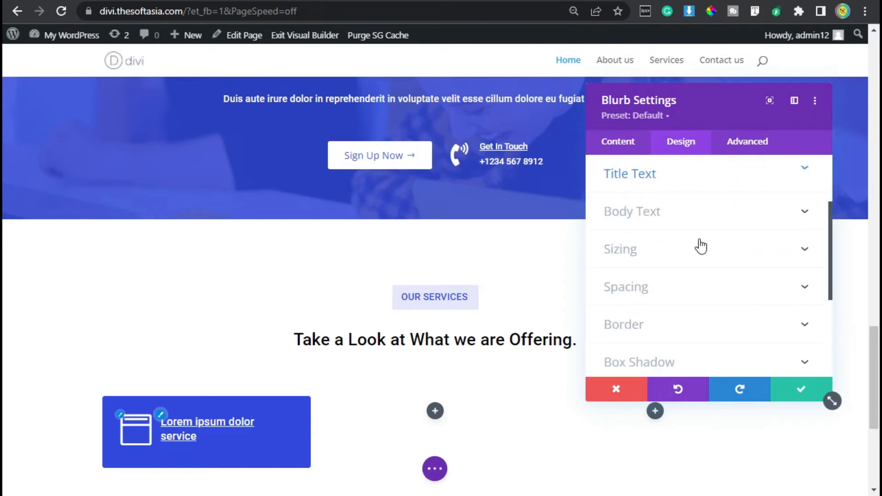
- Scale the Blurb to 102% both horizontally and vertically on hover using the Transform settings
scroll(666, 255, "down", 4)
left_click(634, 258)
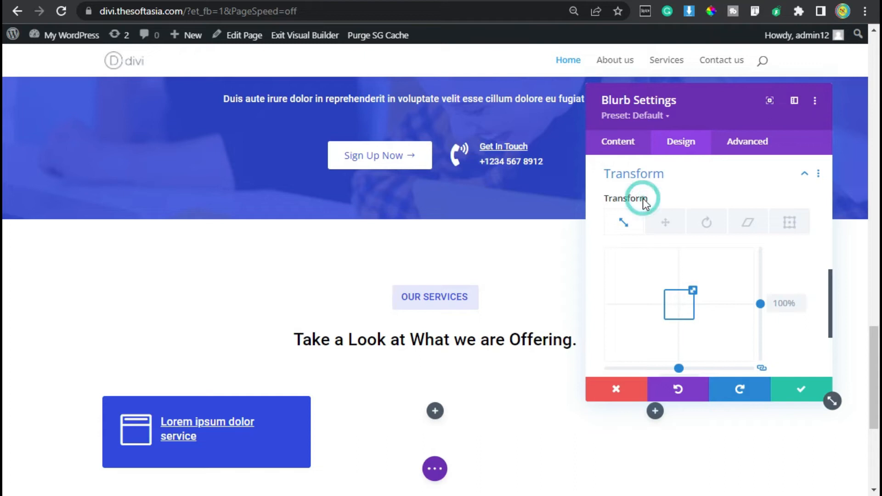
mouse_move(646, 203)
left_click(695, 202)
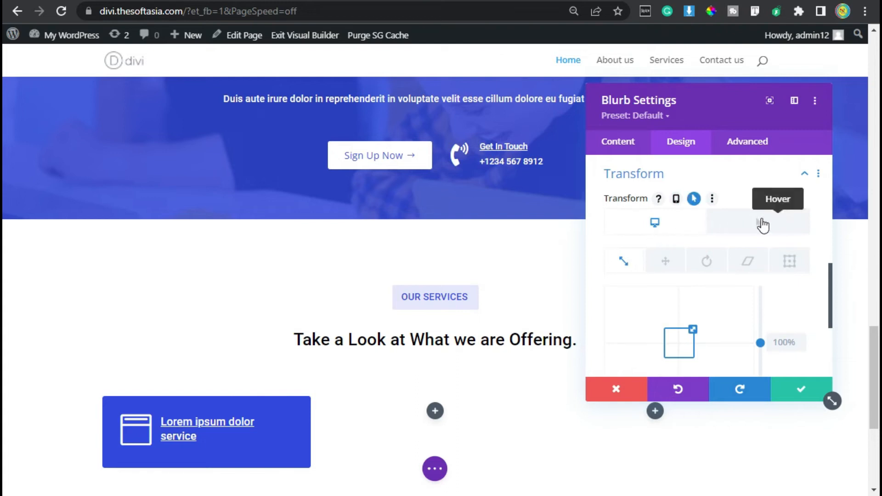
left_click(763, 224)
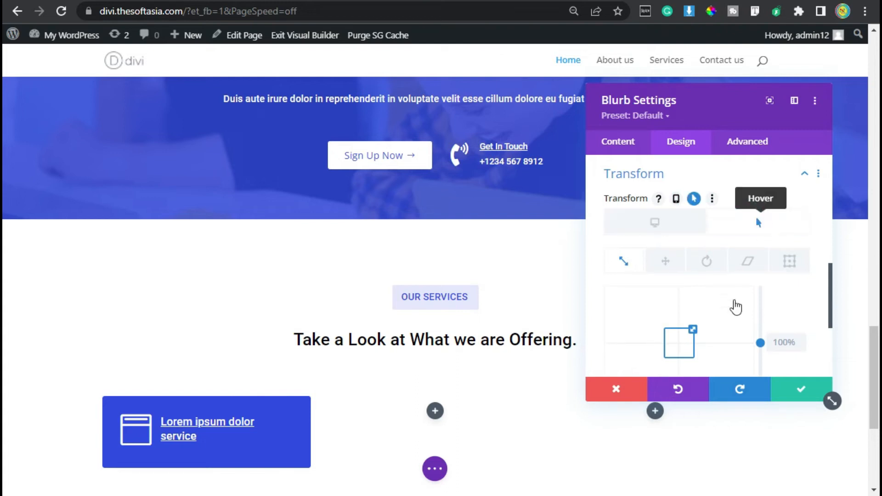
scroll(756, 322, "down", 2)
left_click(781, 251)
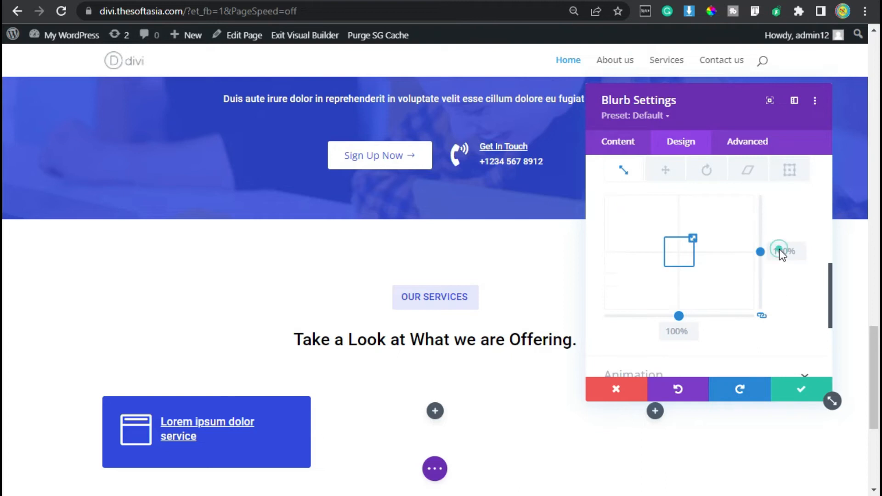
double_click(785, 251)
left_click(623, 174)
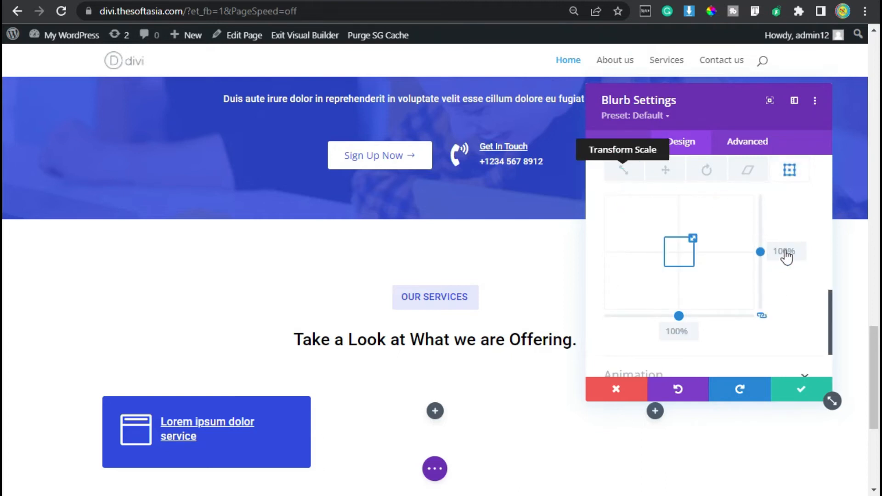
double_click(786, 251)
type("1")
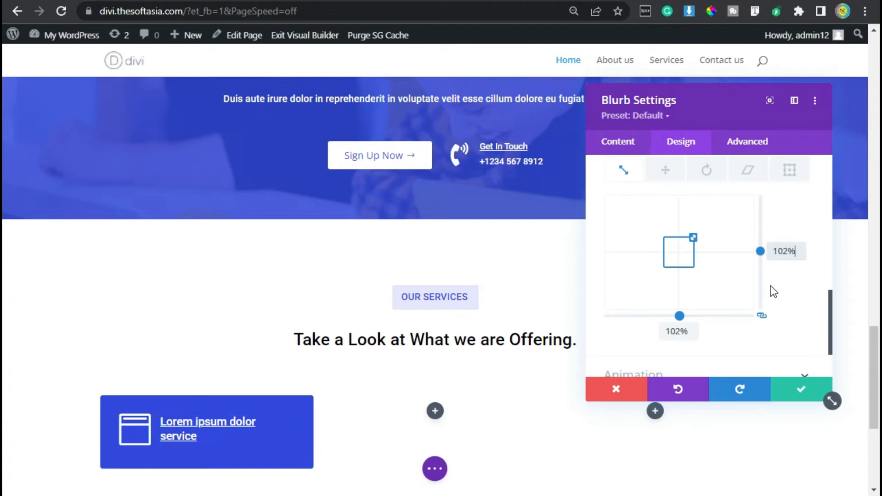
scroll(776, 283, "down", 2)
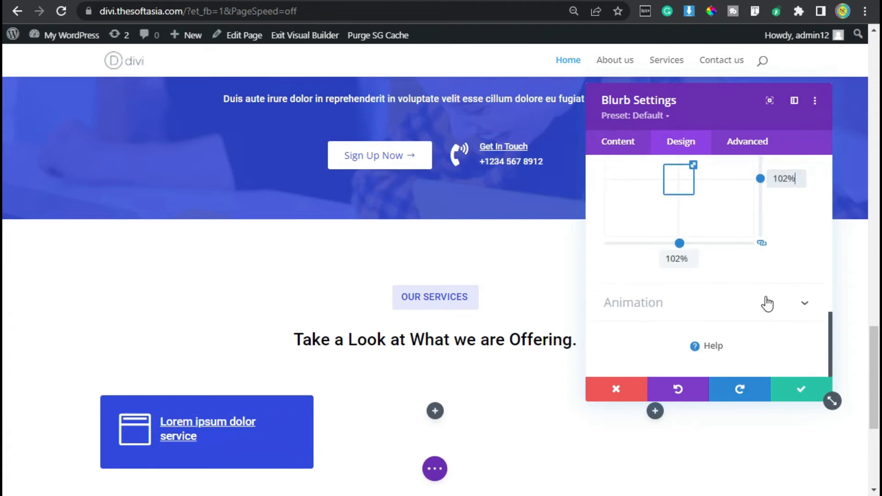
- Add custom CSS to the Blurb Title: font-weight: 400; margin-left: 15px; padding-bottom: 0;
left_click(754, 146)
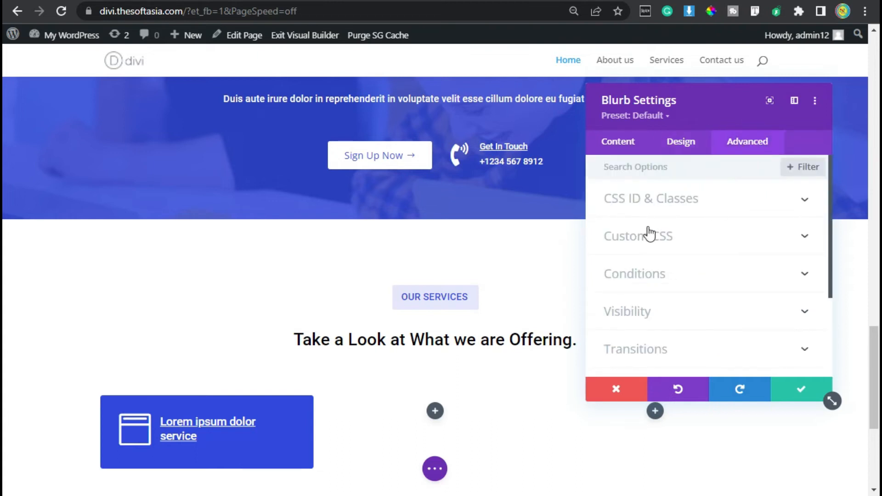
left_click(647, 234)
scroll(678, 306, "down", 4)
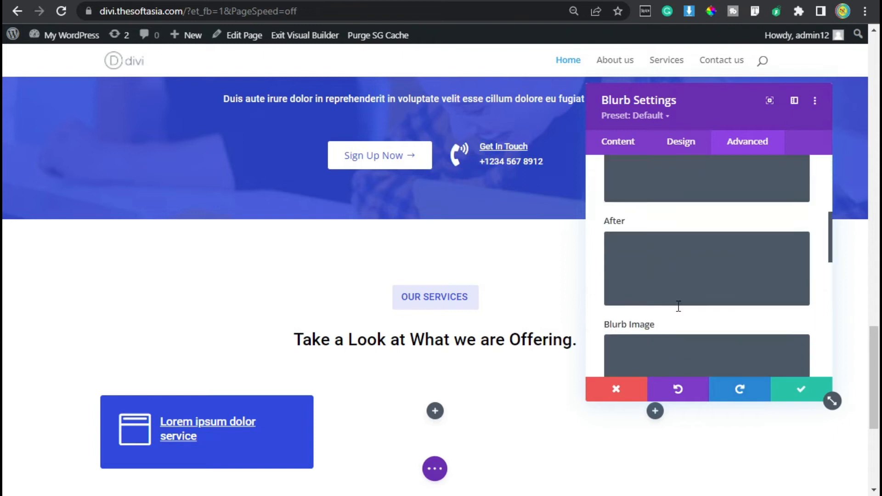
scroll(678, 307, "down", 2)
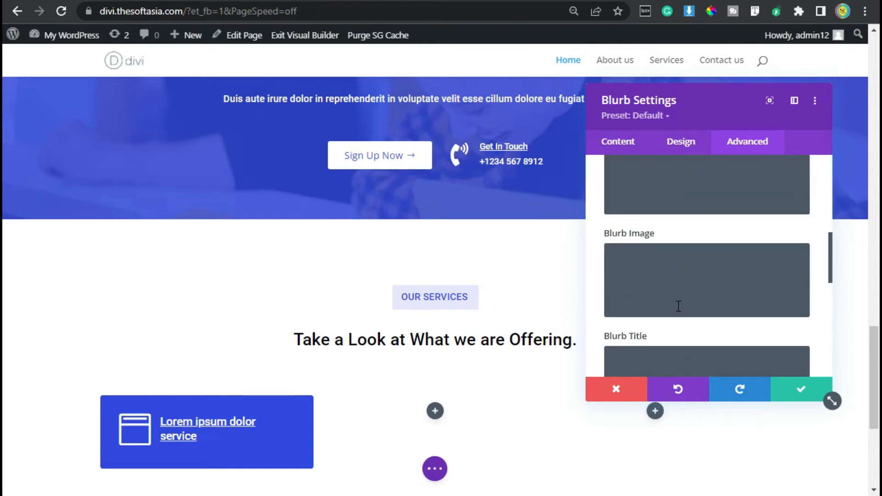
scroll(678, 306, "down", 2)
left_click(639, 277)
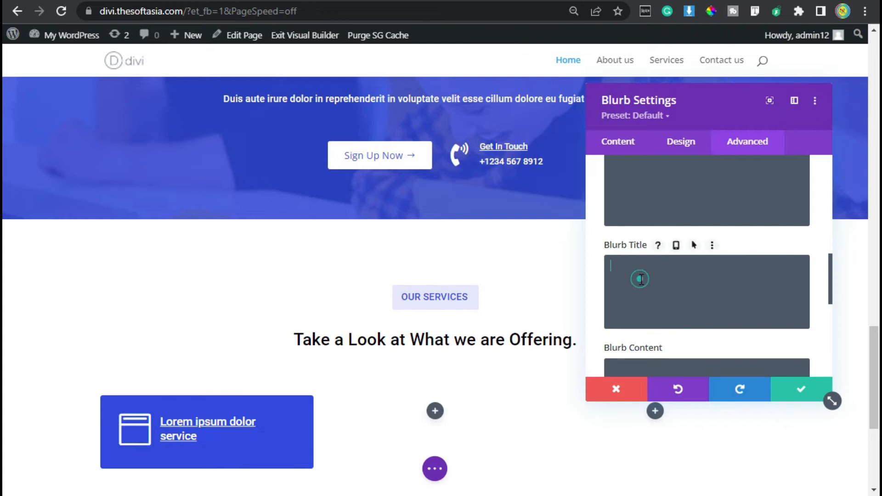
type("font-weight: 400; margin-left: 15px; padding-bottom: 0;")
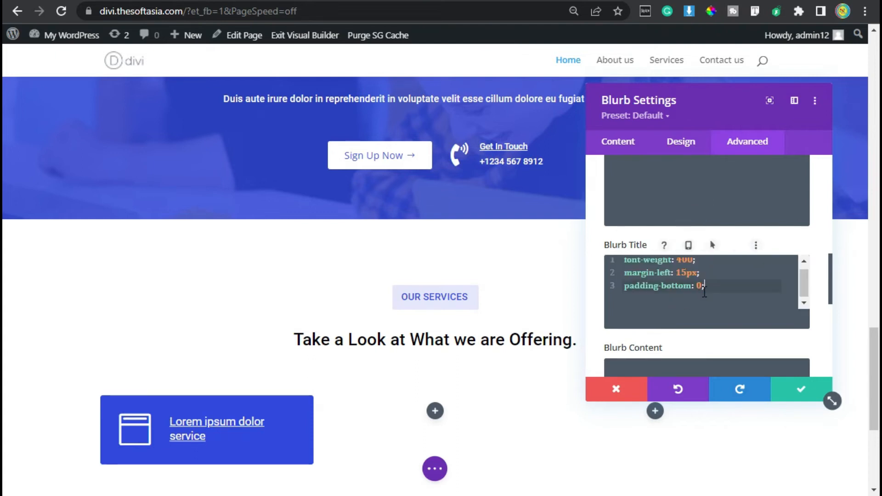
- Apply the first box shadow preset, the soft shadow just after the no-shadow option, to the Blurb
left_click(681, 143)
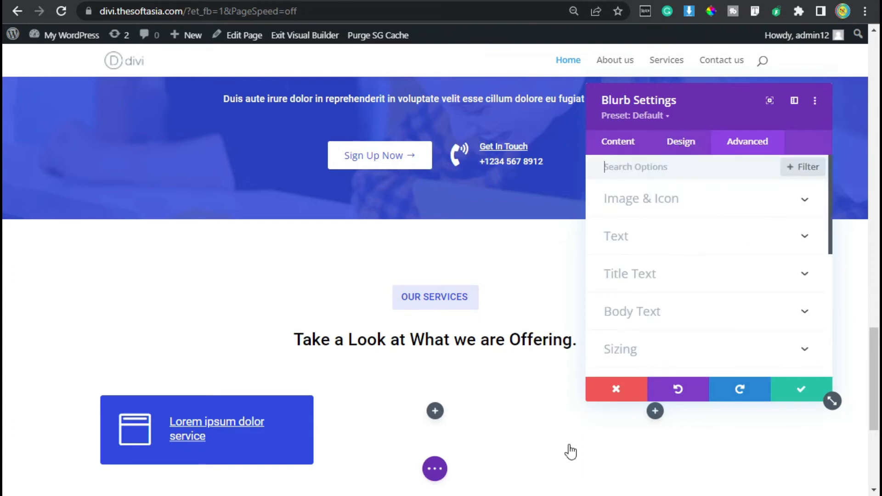
scroll(643, 301, "down", 2)
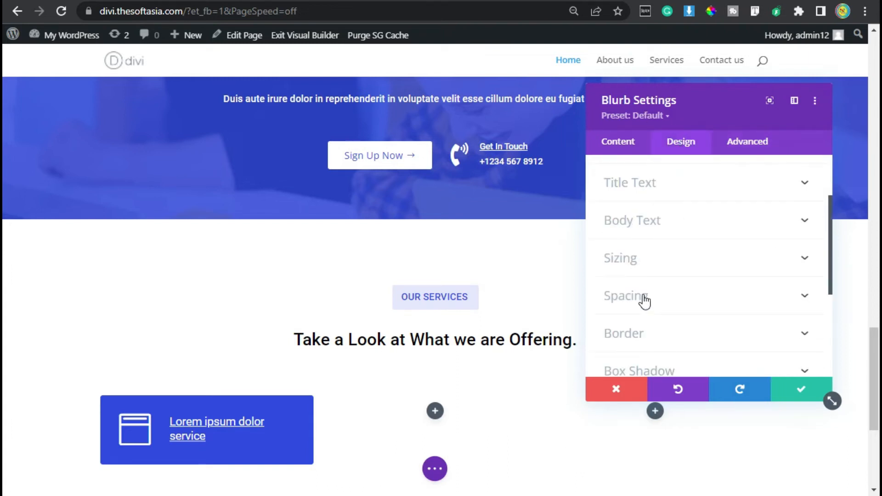
left_click(643, 368)
scroll(685, 269, "down", 5)
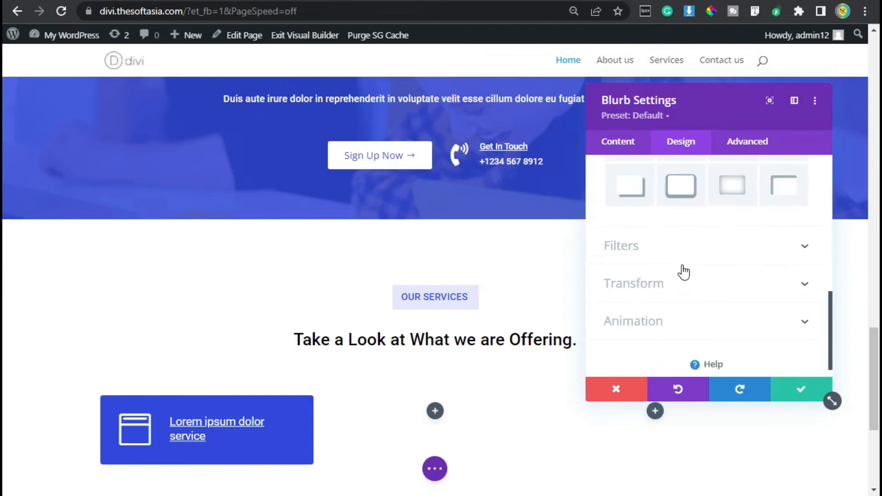
scroll(683, 271, "up", 2)
left_click(681, 232)
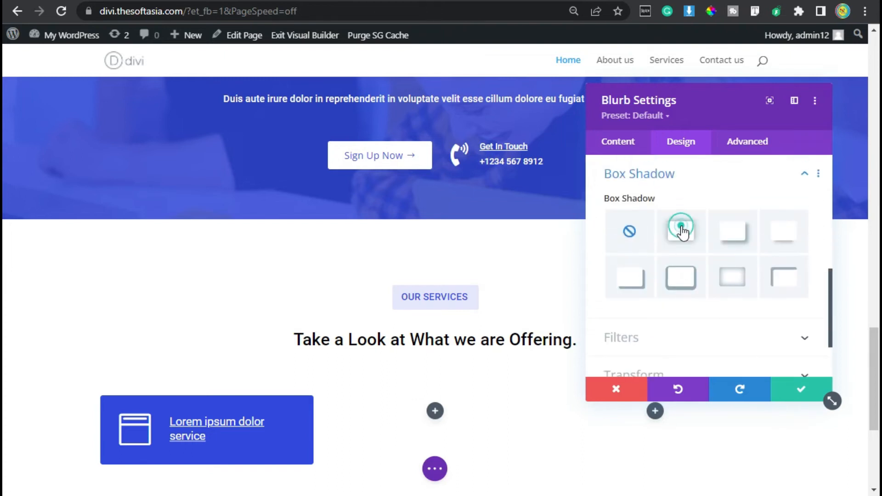
- Set the Blurb's box shadow color to #e5e8fc and save the module's settings
scroll(681, 229, "down", 5)
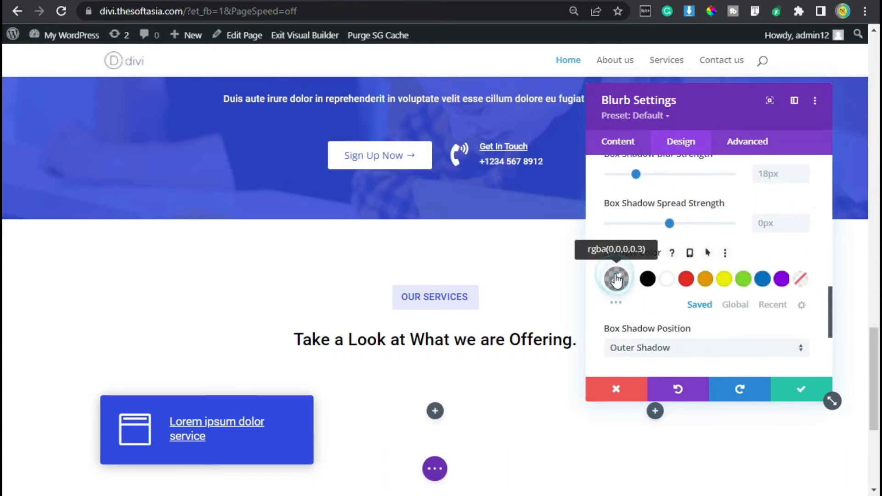
left_click(616, 279)
left_click(658, 280)
key("super+v")
left_click(684, 206)
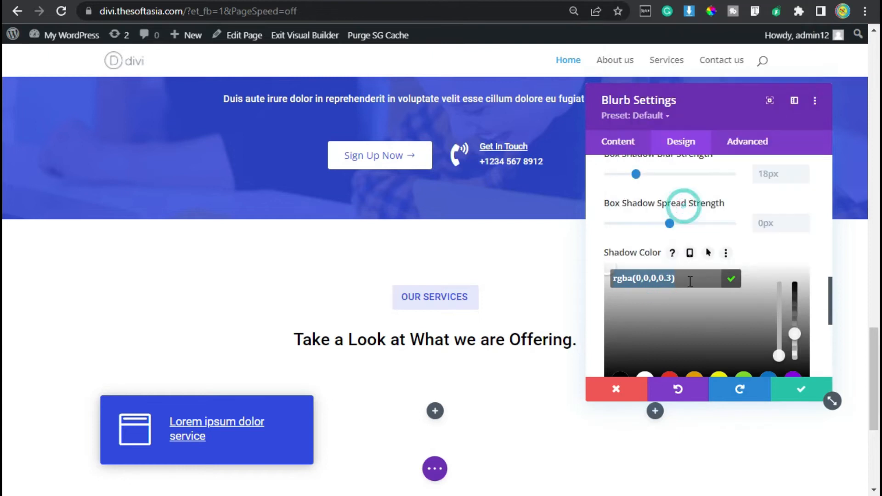
left_click(731, 278)
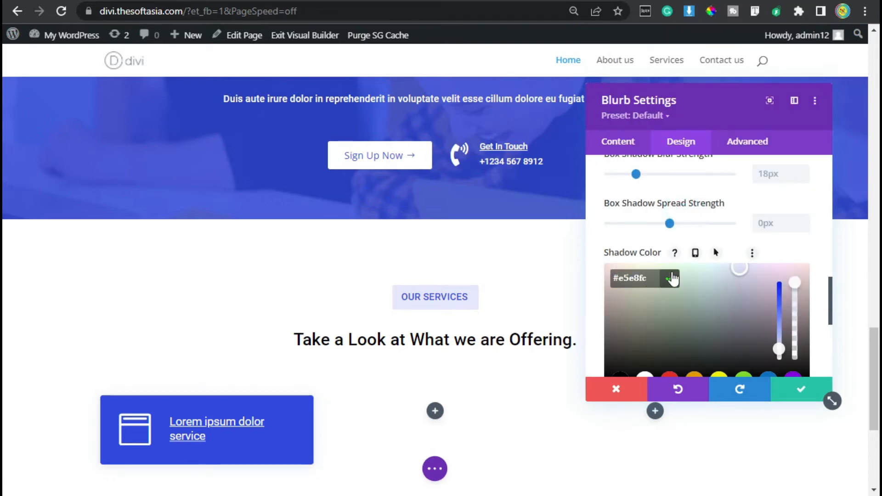
left_click(671, 279)
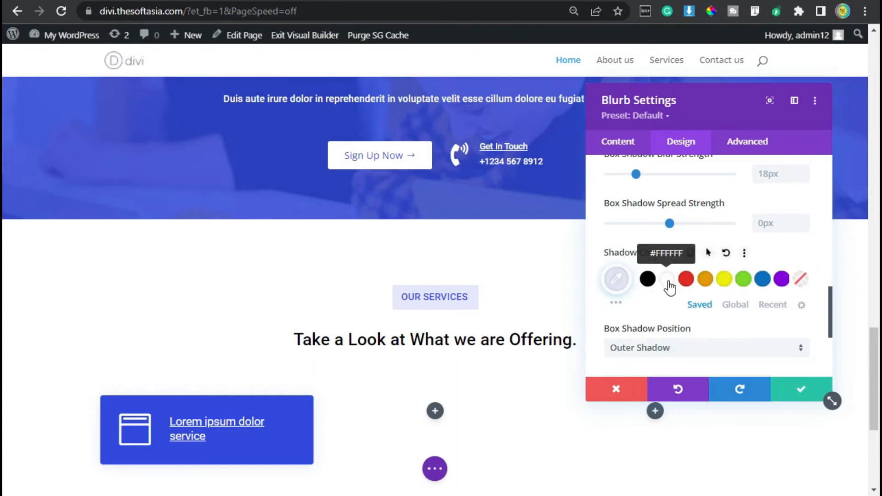
left_click(799, 391)
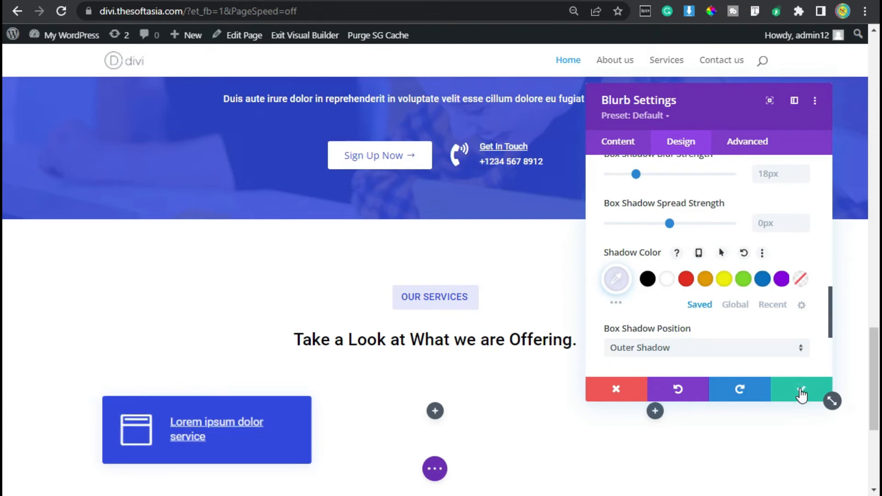
left_click(801, 392)
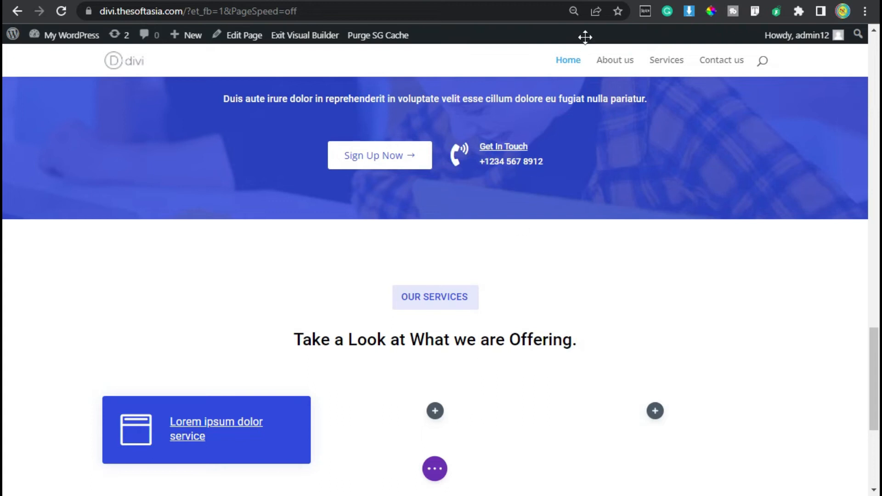
- Check the reference site's services grid, duplicate the finished Blurb and move the copy into the middle column
key("ctrl+Tab")
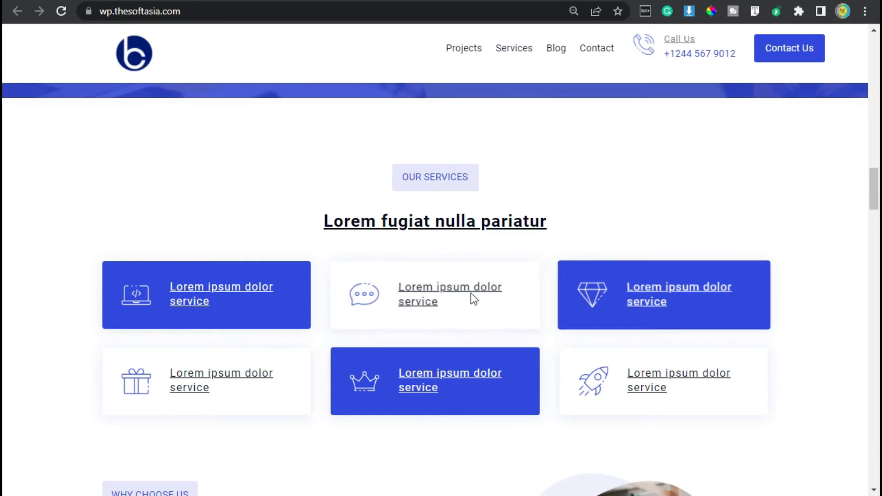
key("ctrl+Tab")
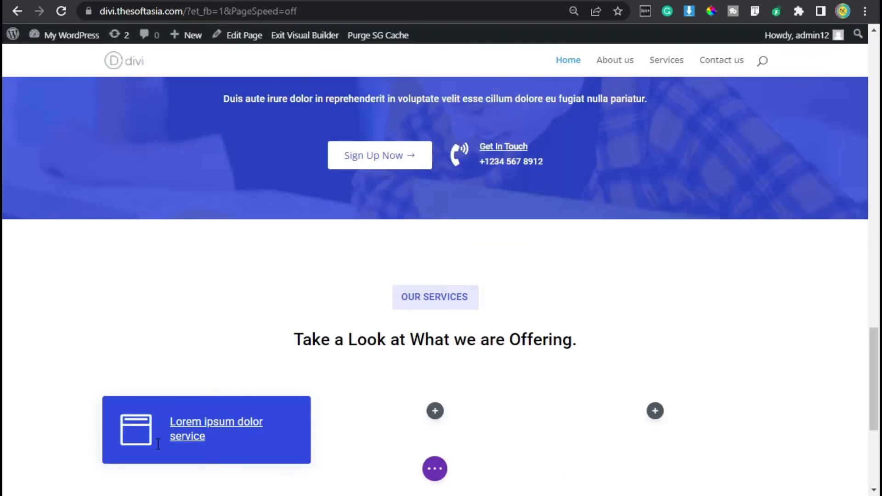
left_click(203, 402)
scroll(230, 395, "down", 2)
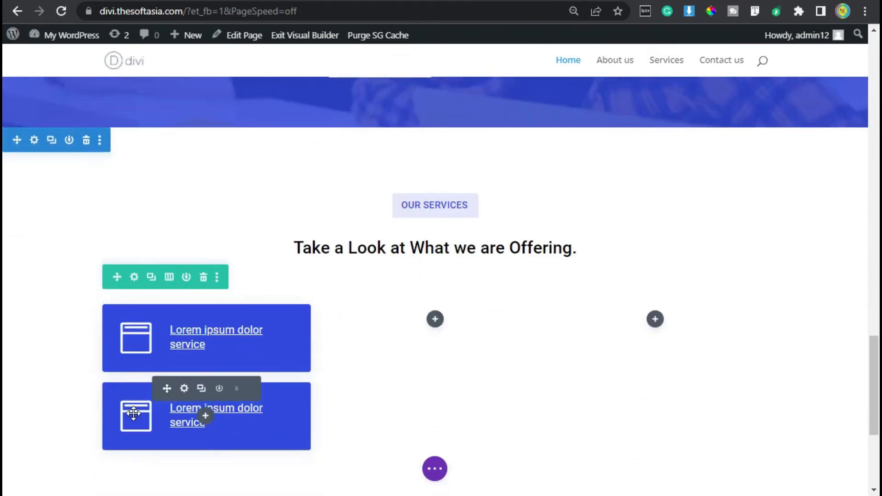
left_click_drag(161, 387, 437, 331)
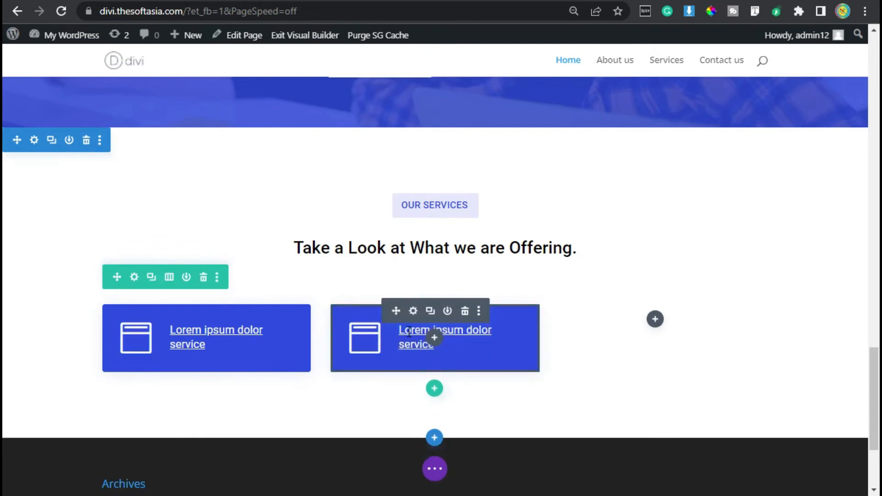
- Search the icon library for "Chat" and set the middle-column Blurb's icon to the outlined double speech bubbles
left_click(413, 311)
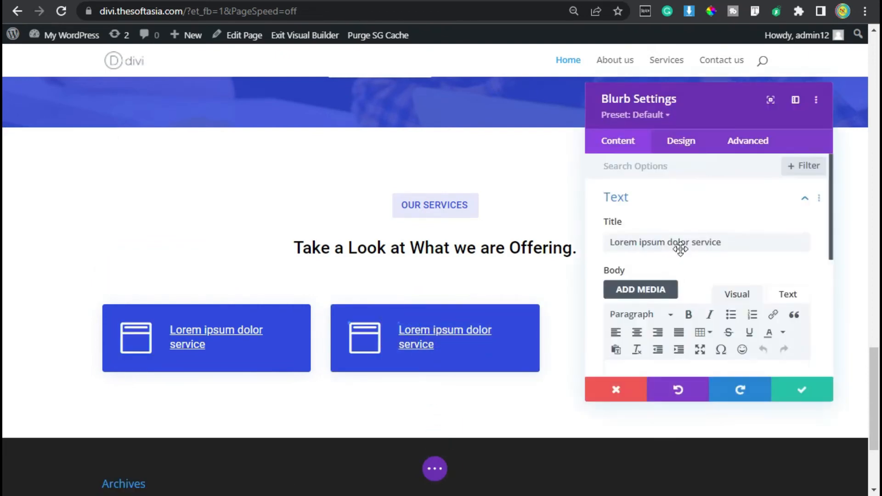
scroll(670, 248, "down", 2)
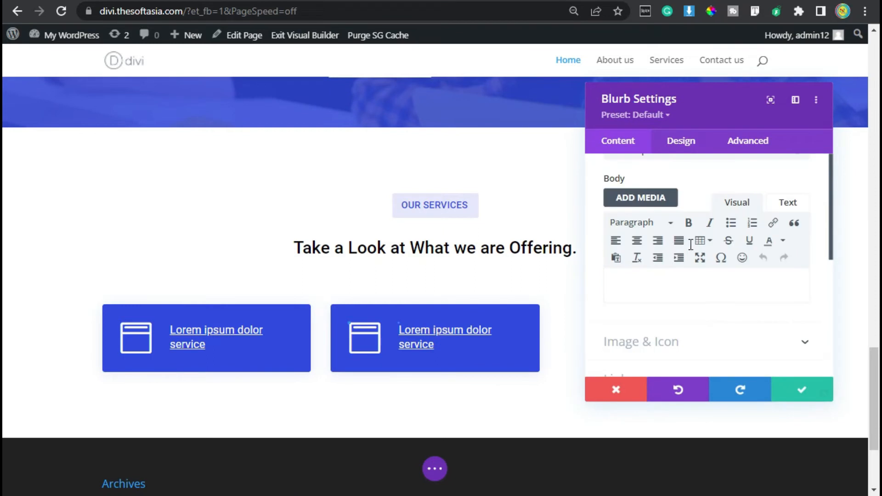
left_click(662, 345)
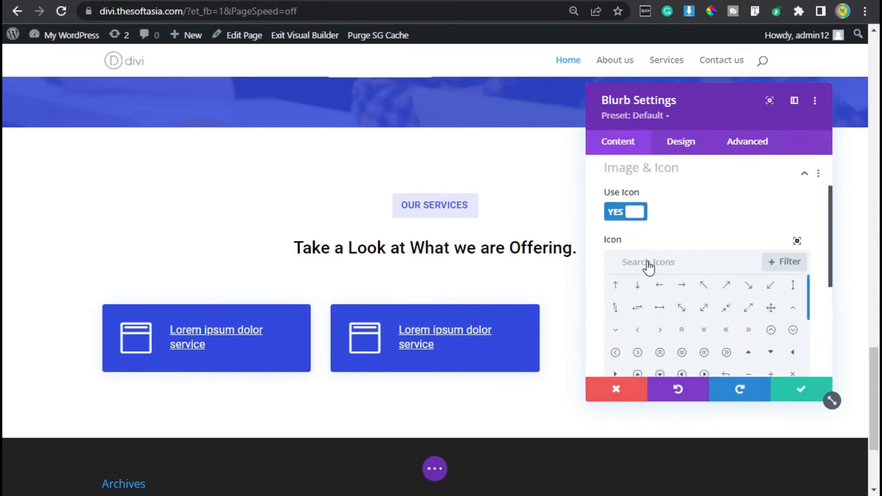
left_click(667, 265)
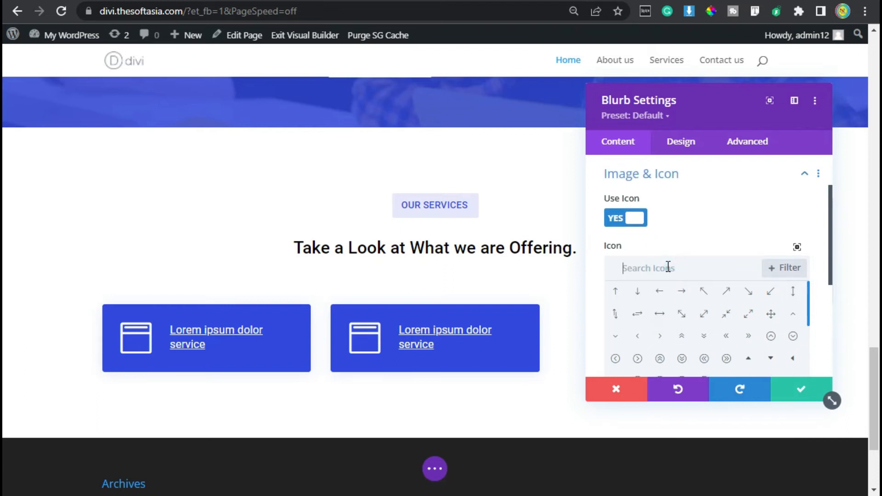
type("ch")
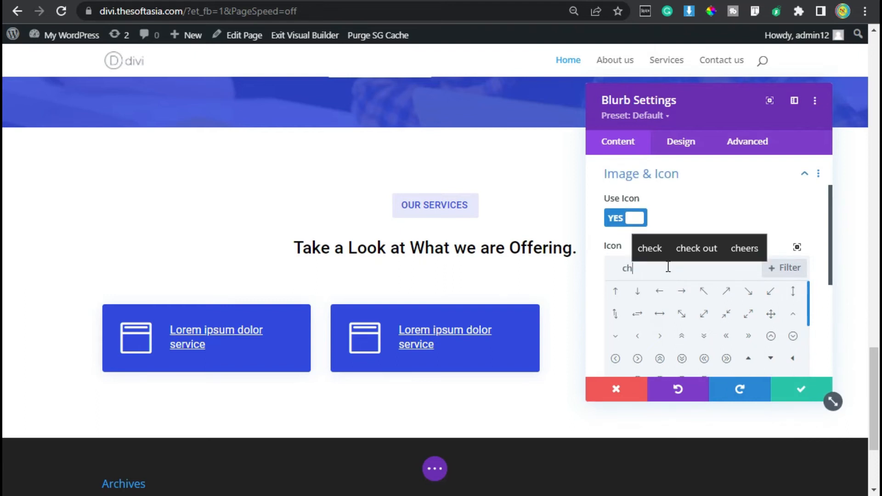
type("at")
left_click(637, 292)
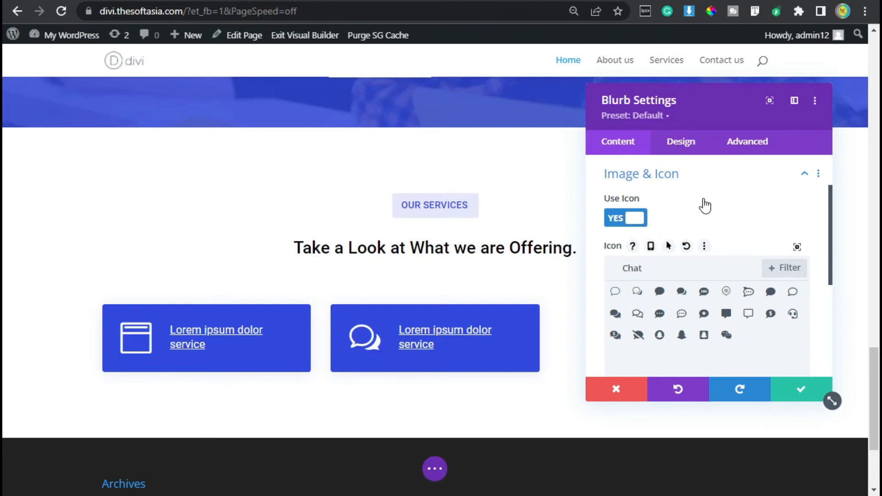
- Set the middle-column Blurb's background color to white, #FFFFFF
left_click(686, 180)
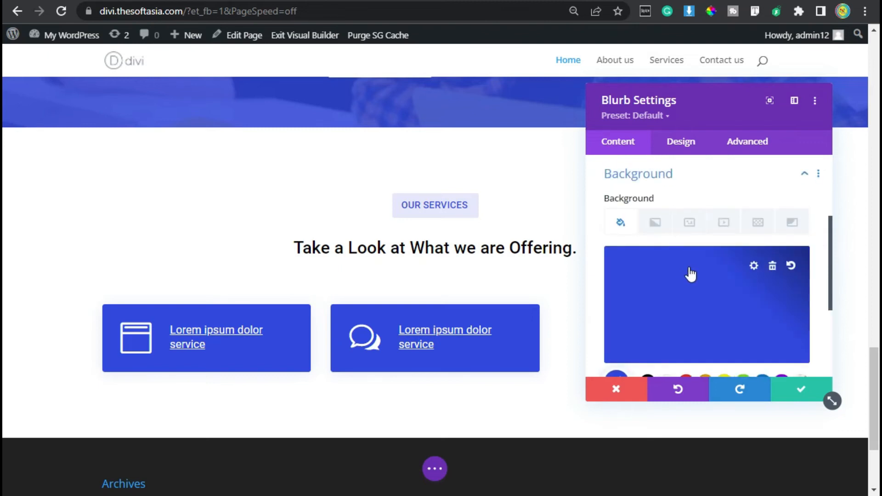
scroll(670, 367, "down", 2)
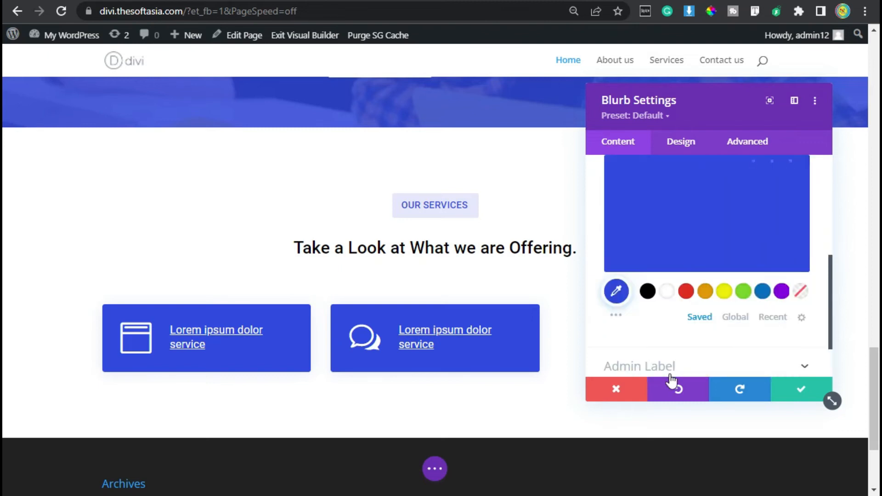
left_click(666, 292)
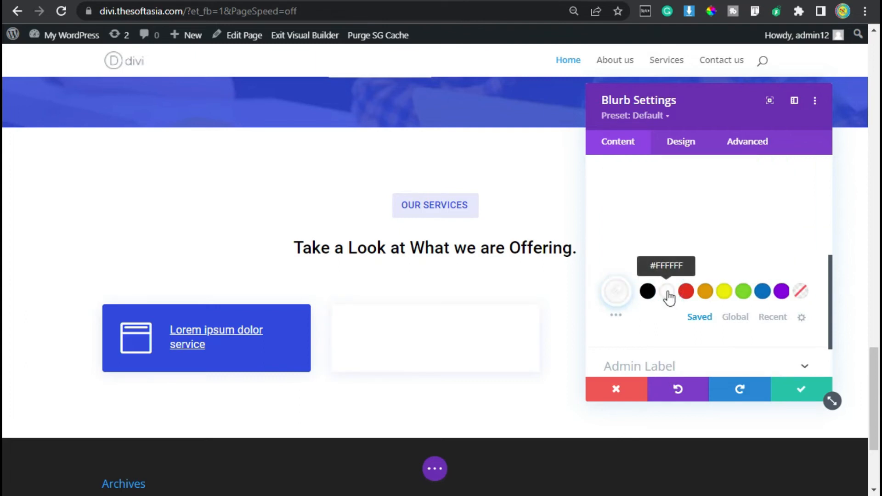
- Set the middle-column Blurb's icon color and title text color to black, #000000
left_click(683, 143)
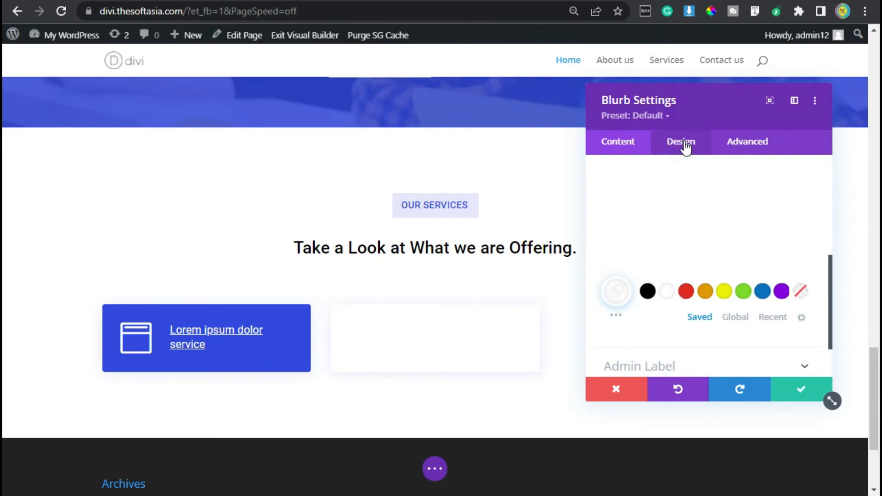
left_click(653, 200)
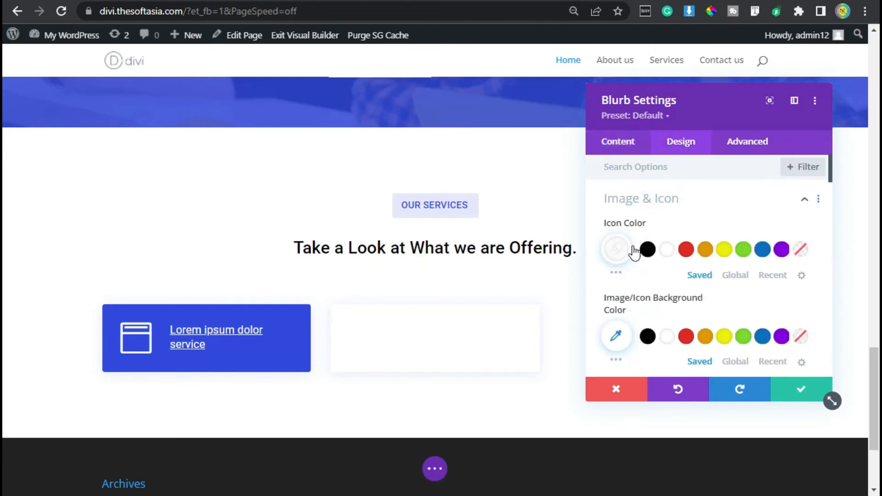
left_click(648, 250)
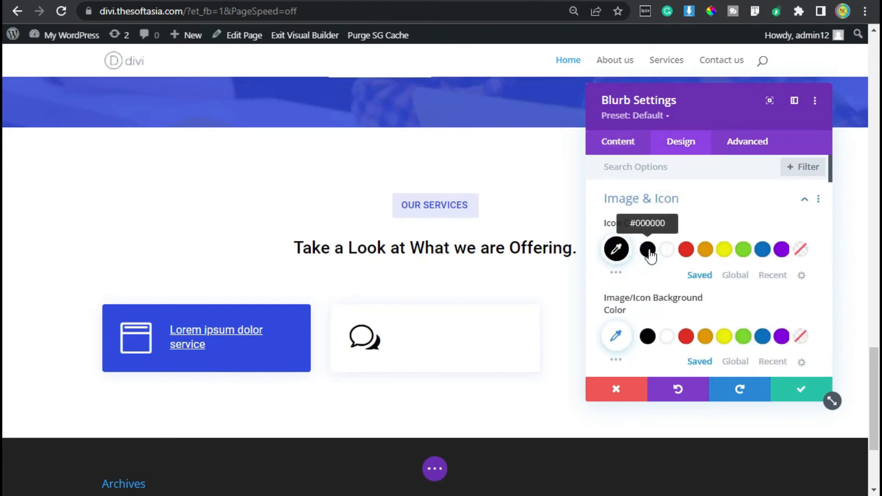
left_click(667, 196)
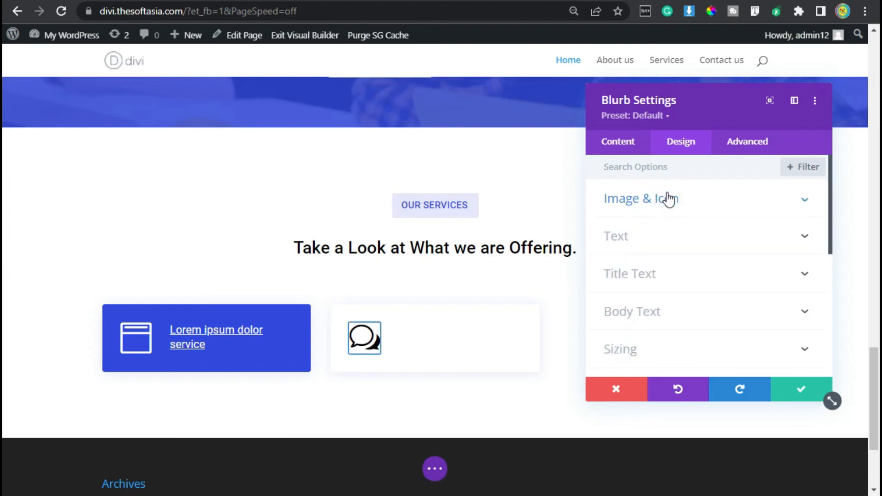
left_click(641, 279)
scroll(641, 239, "down", 2)
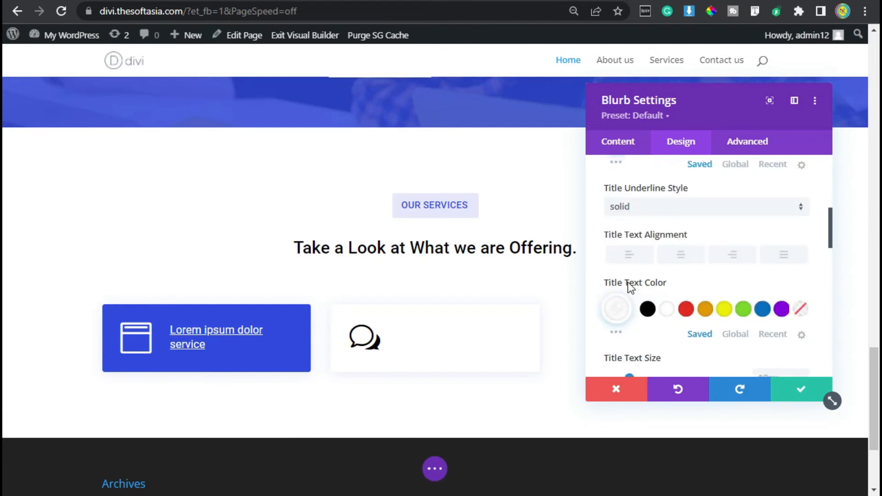
left_click(647, 310)
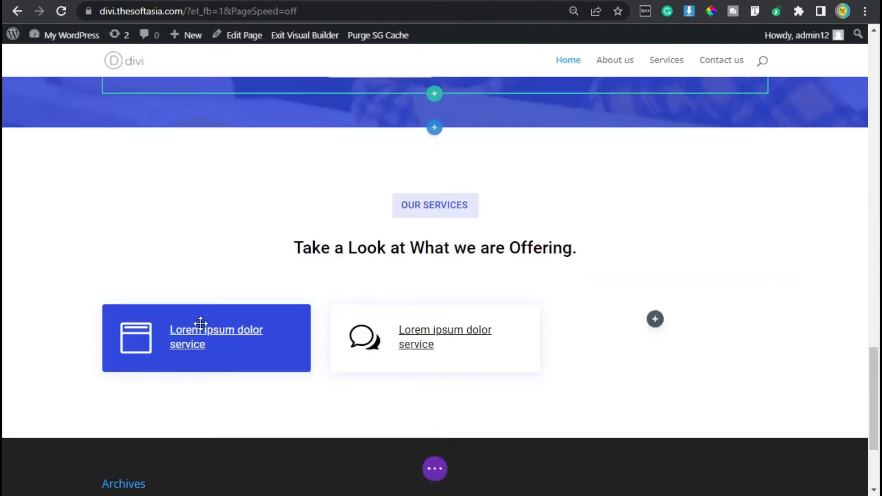
- Duplicate the blue Blurb in the first column and move the copy into the empty third column
mouse_move(289, 333)
left_click(201, 311)
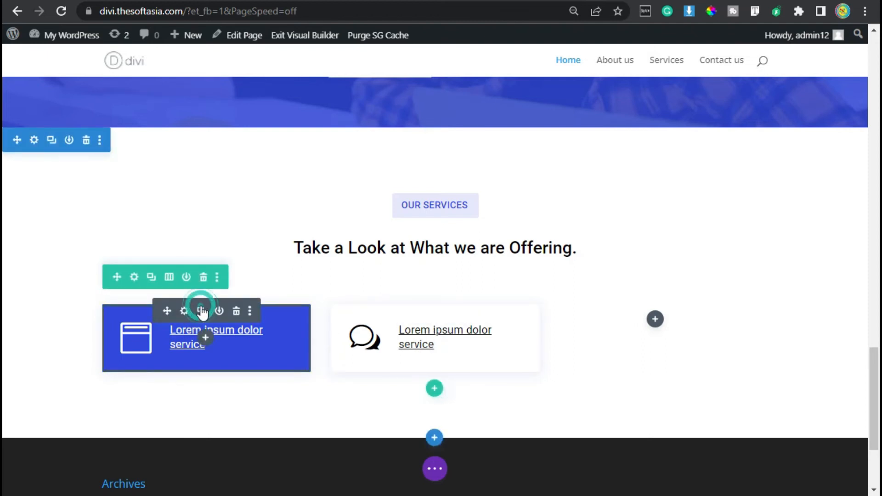
left_click_drag(521, 320, 657, 317)
- Search the icon library for "Des", give the third-column Blurb the desktop monitor icon and save its settings
left_click(642, 311)
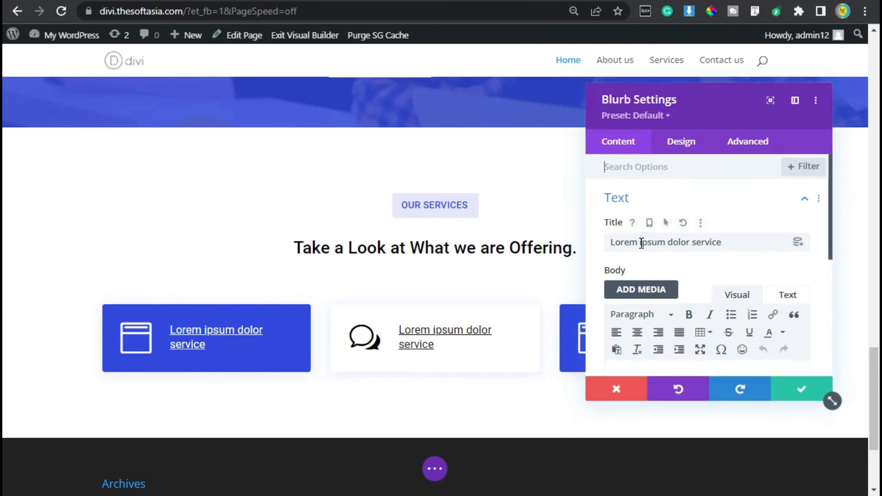
scroll(641, 244, "down", 4)
left_click(641, 249)
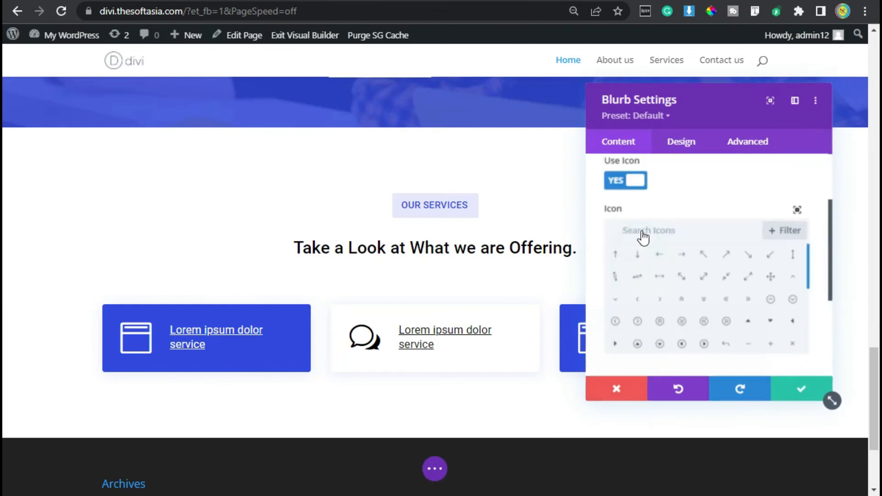
scroll(677, 231, "up", 1)
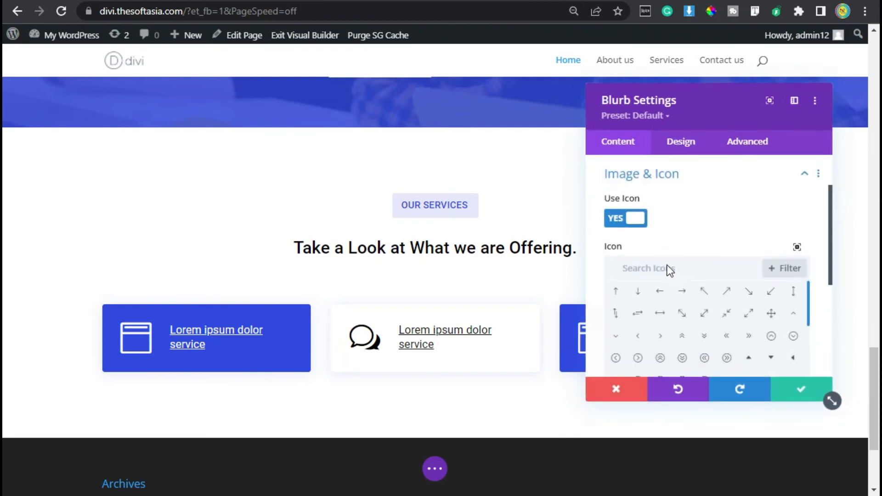
left_click(678, 267)
type("des")
left_click(641, 290)
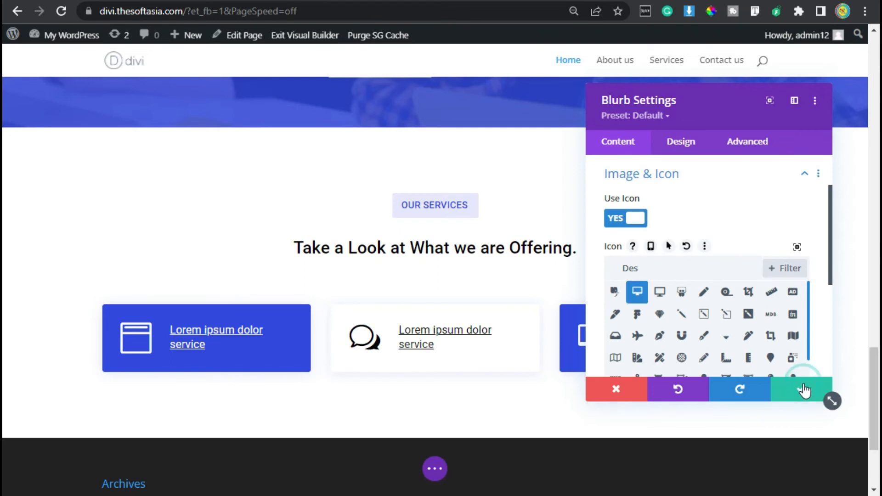
left_click(804, 390)
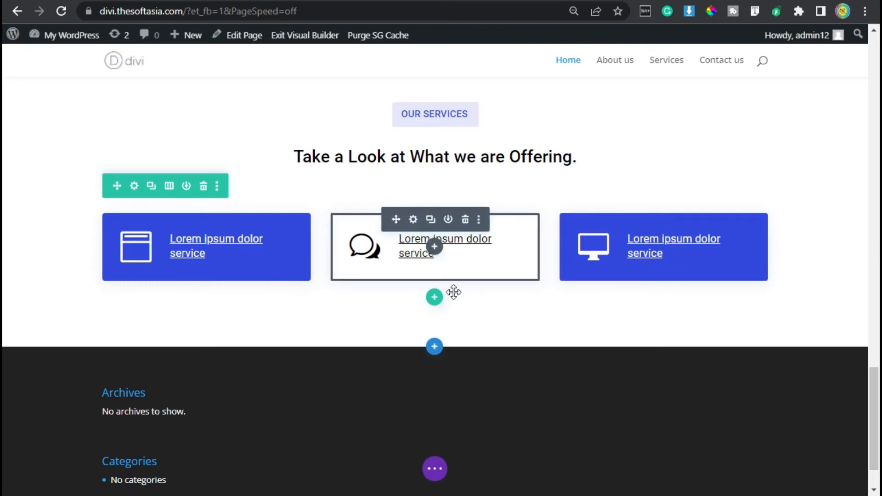
- Insert a new row with three equal columns below the existing row of Blurbs
left_click(434, 299)
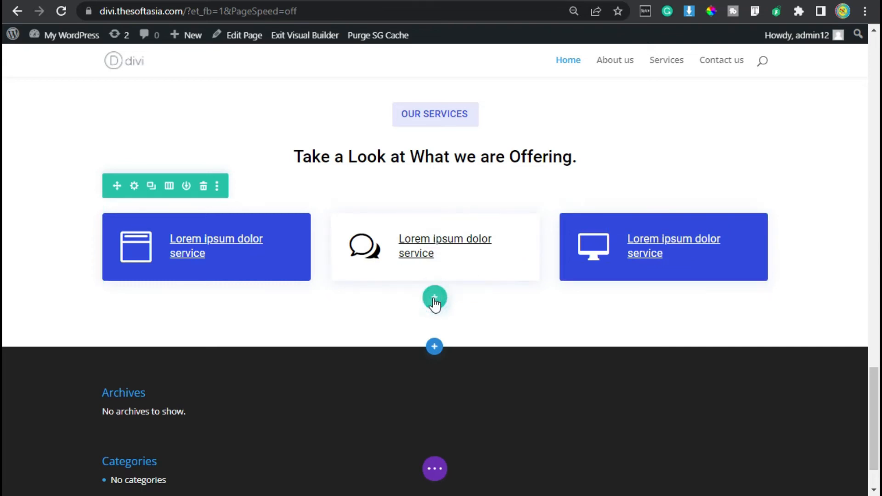
left_click(434, 301)
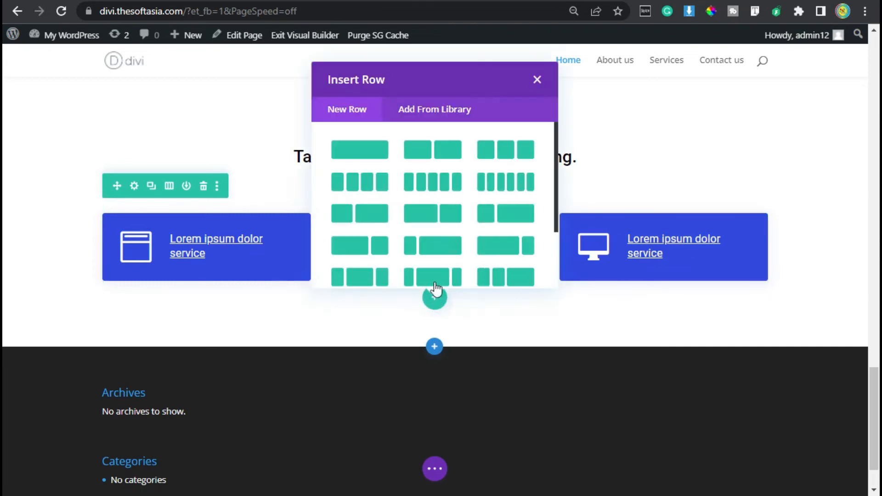
left_click(495, 143)
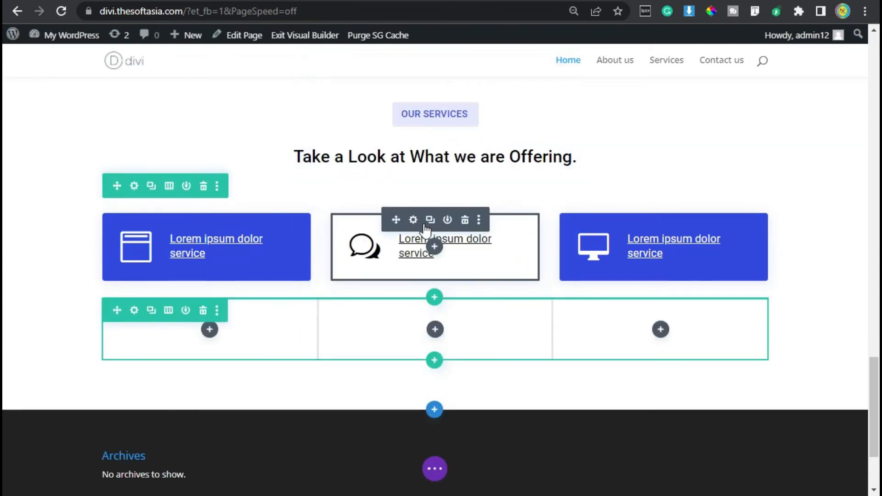
- Duplicate the white chat Blurb twice and move the copies into the new row's first and third columns
left_click(428, 221)
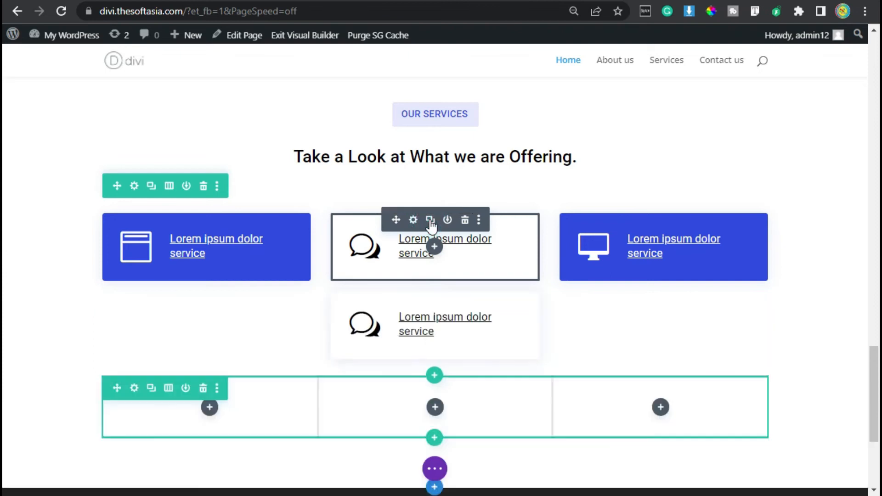
left_click(430, 221)
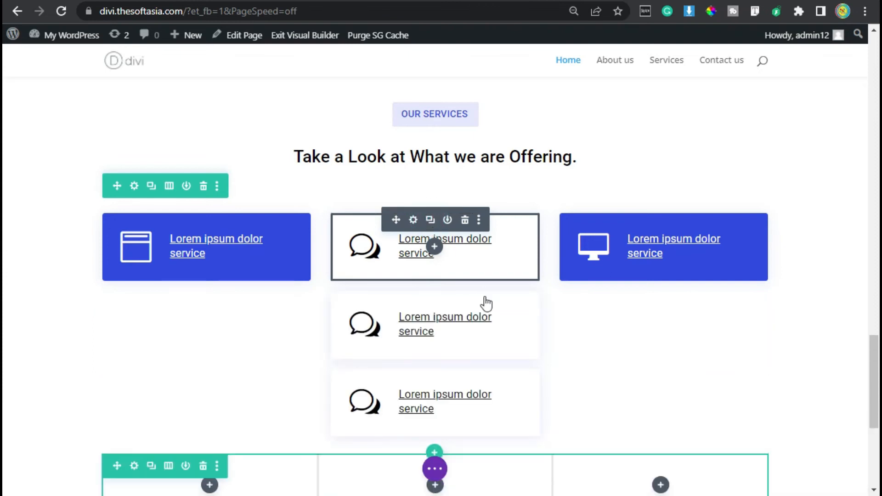
scroll(486, 303, "down", 2)
left_click_drag(395, 204, 213, 337)
left_click_drag(395, 206, 655, 274)
left_click_drag(394, 207, 665, 316)
left_click_drag(396, 207, 666, 305)
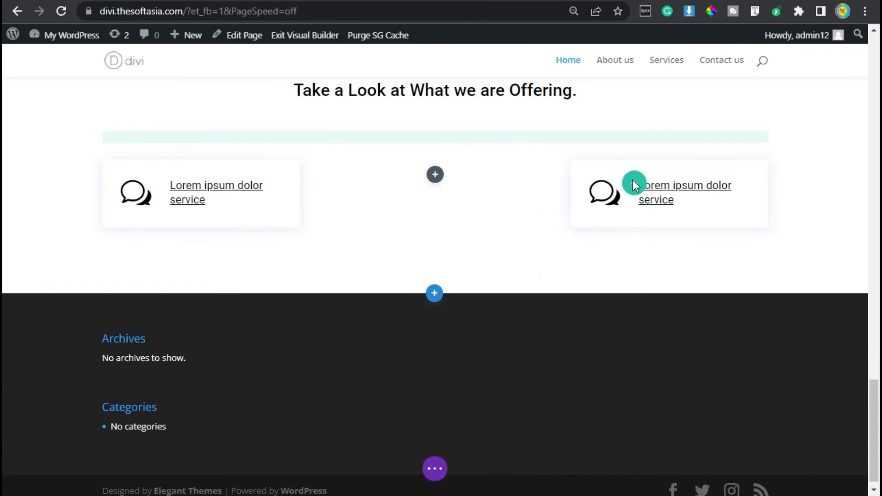
left_click_drag(632, 184, 454, 215)
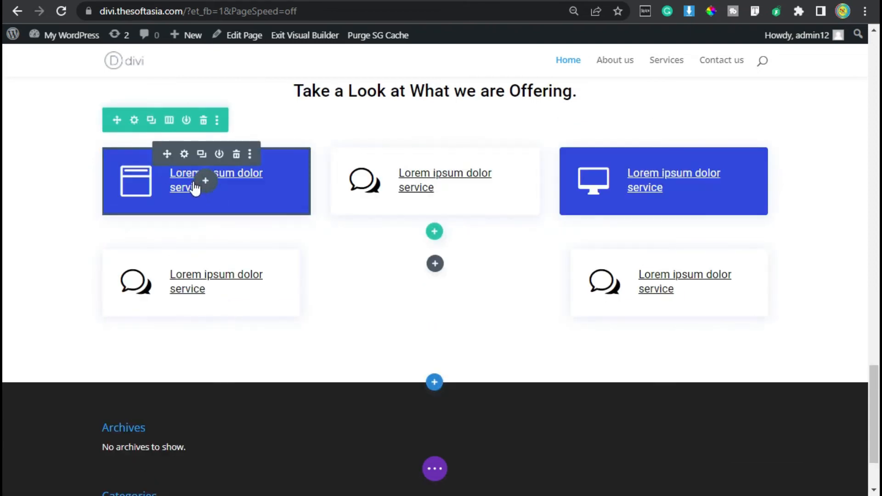
- Duplicate the blue Blurb with the window icon and move the copy into the new row's middle column
left_click(202, 156)
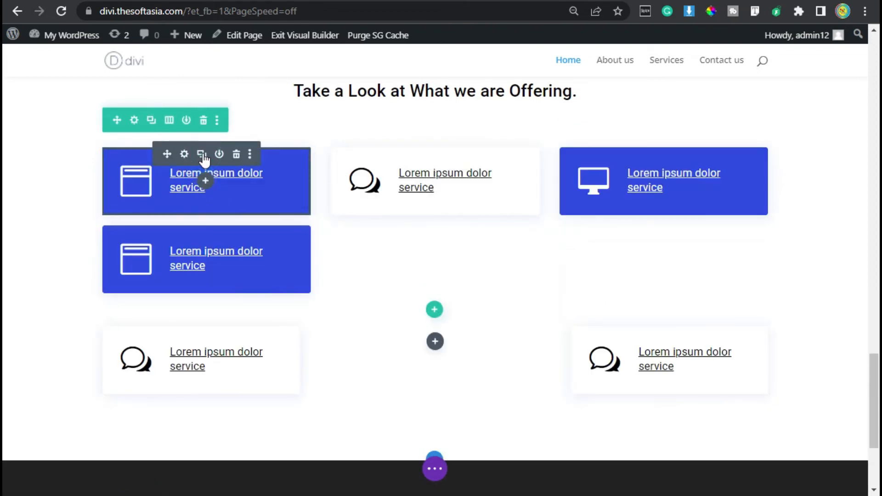
left_click_drag(166, 233, 435, 308)
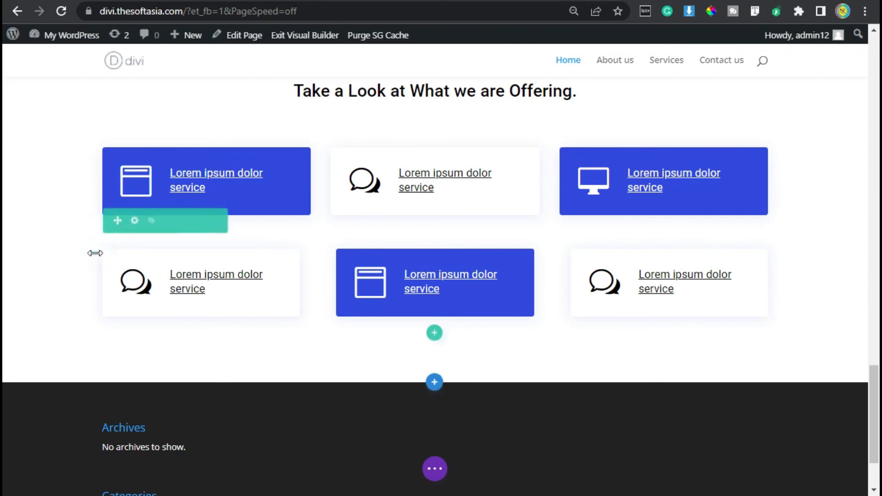
- Enable a custom gutter width for the second Blurb row and set it to 2
left_click(135, 222)
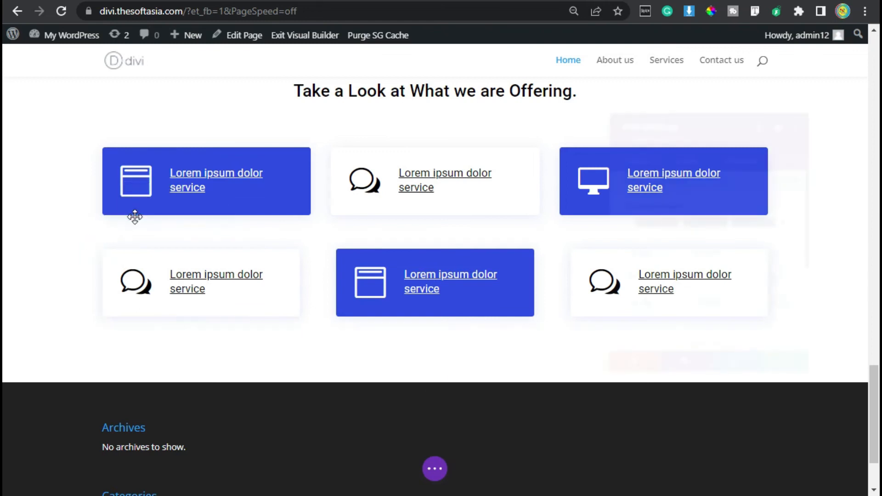
left_click(678, 150)
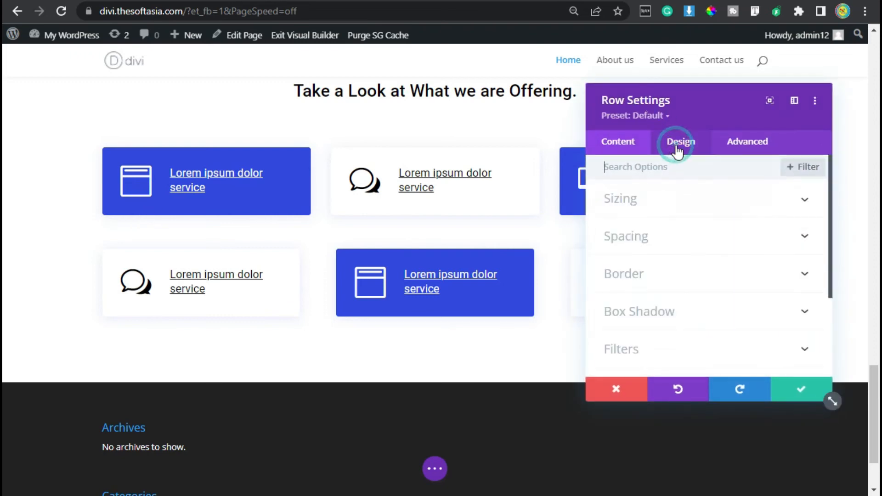
left_click(669, 206)
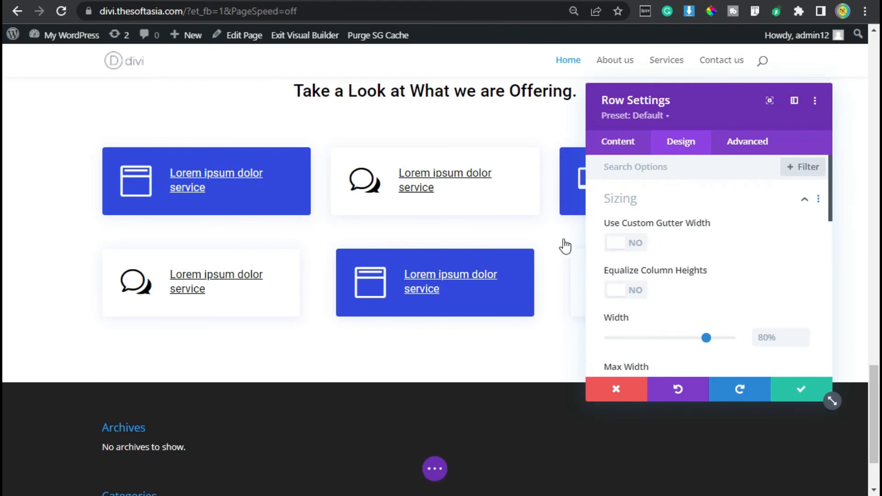
left_click(629, 242)
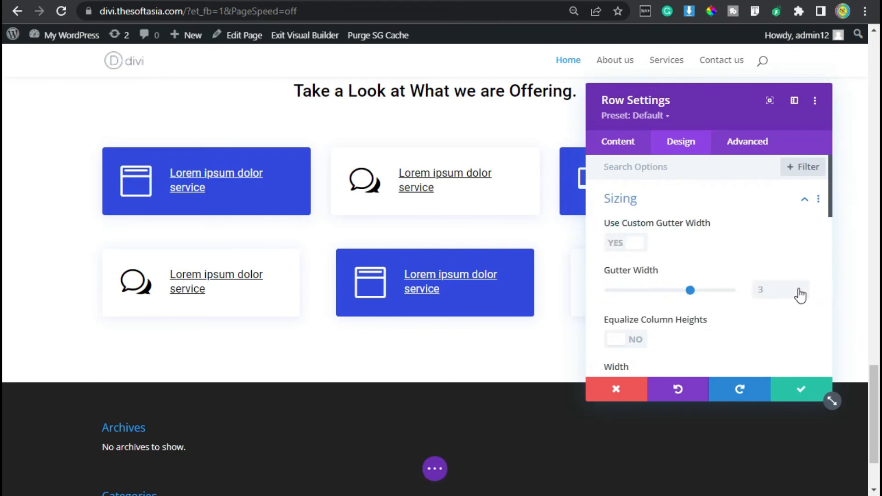
left_click(799, 290)
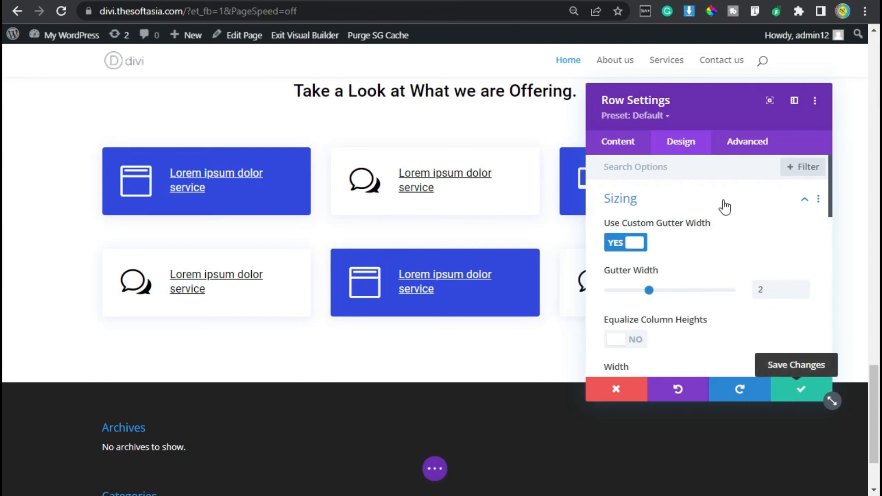
- Set the second Blurb row's top padding to 15px and save the row settings
left_click(659, 199)
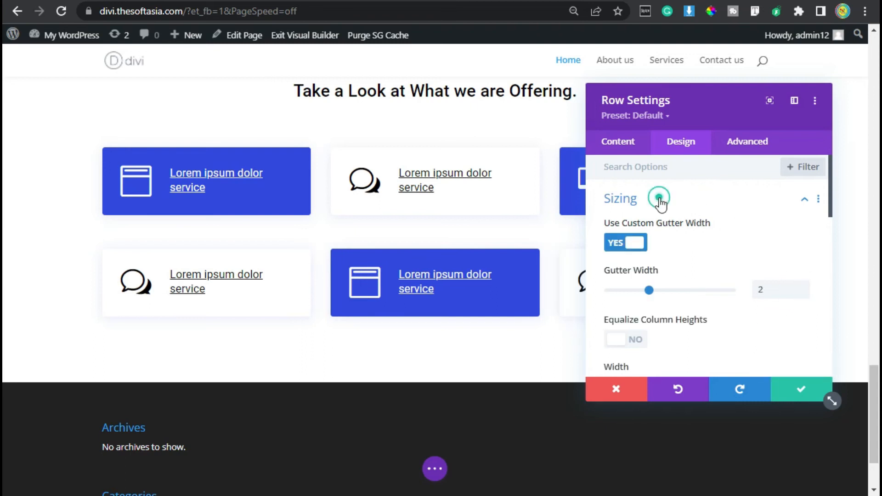
left_click(655, 234)
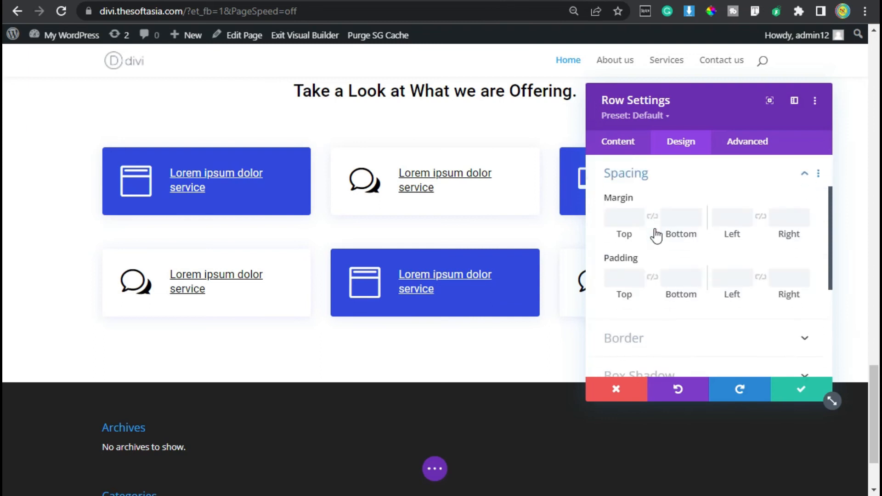
left_click(619, 278)
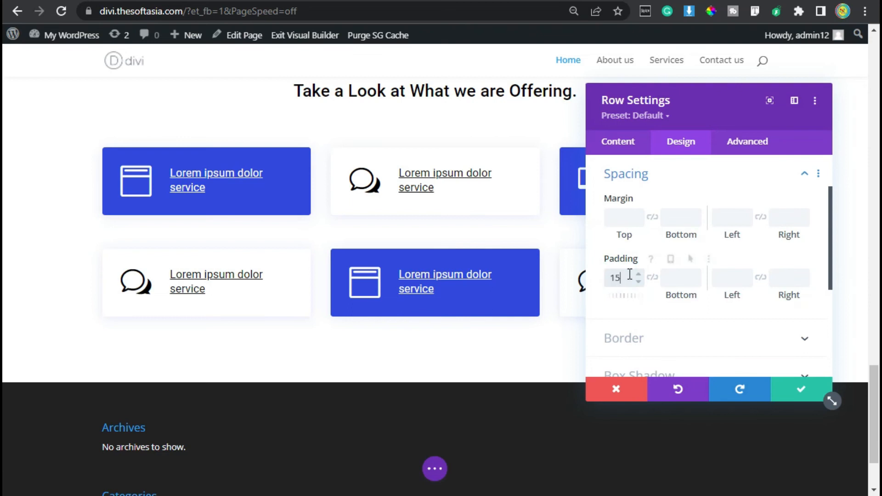
type("15px")
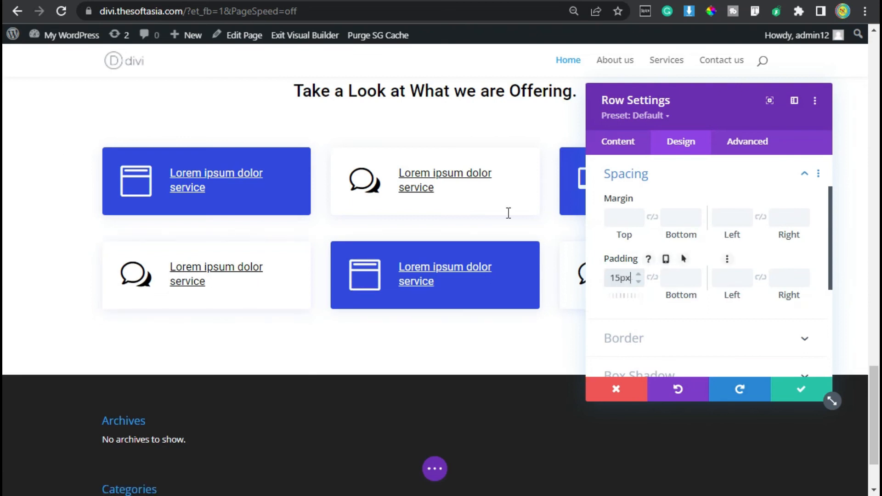
left_click(802, 392)
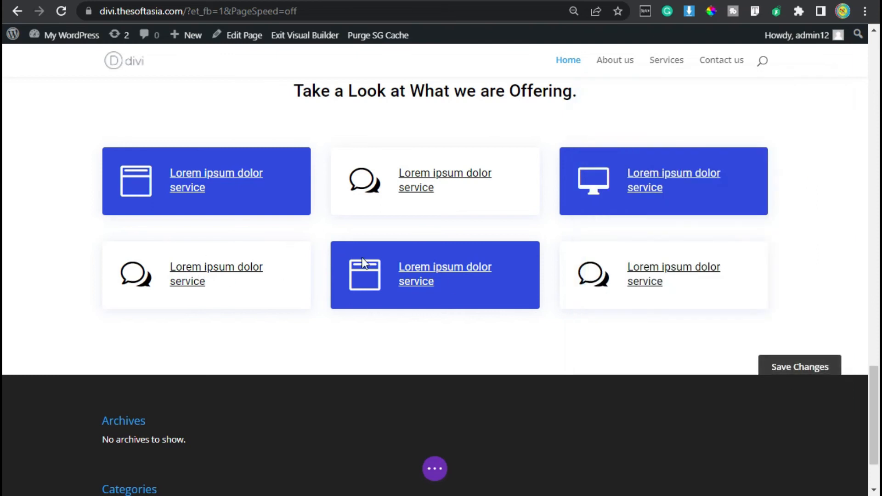
- Search the icons for "Dev" and give the second row's first Blurb the laptop icon with code brackets, saving the module
left_click(172, 258)
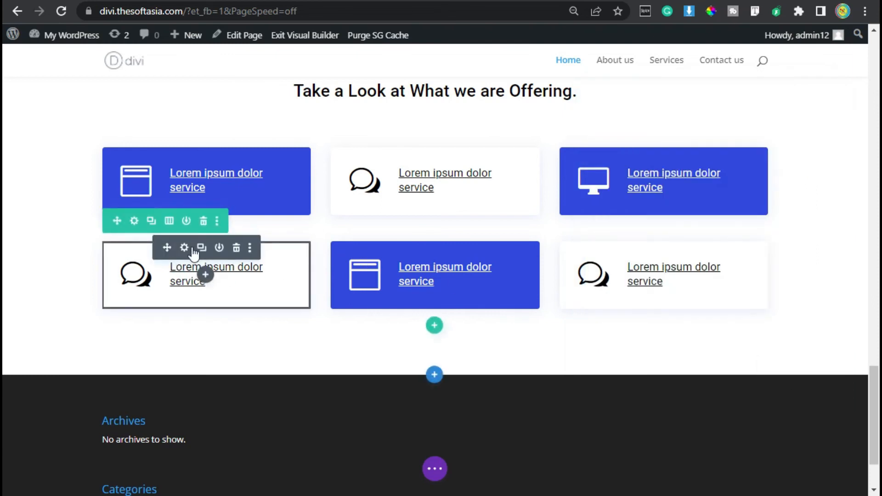
left_click(185, 247)
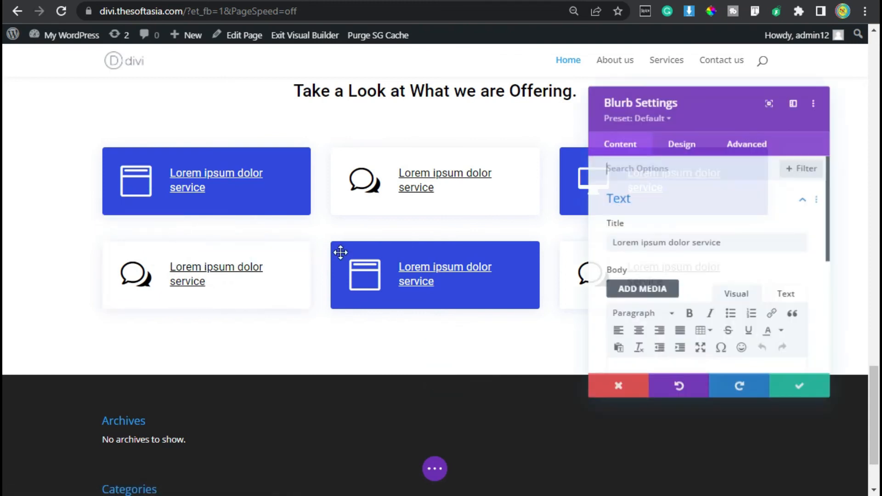
left_click(651, 242)
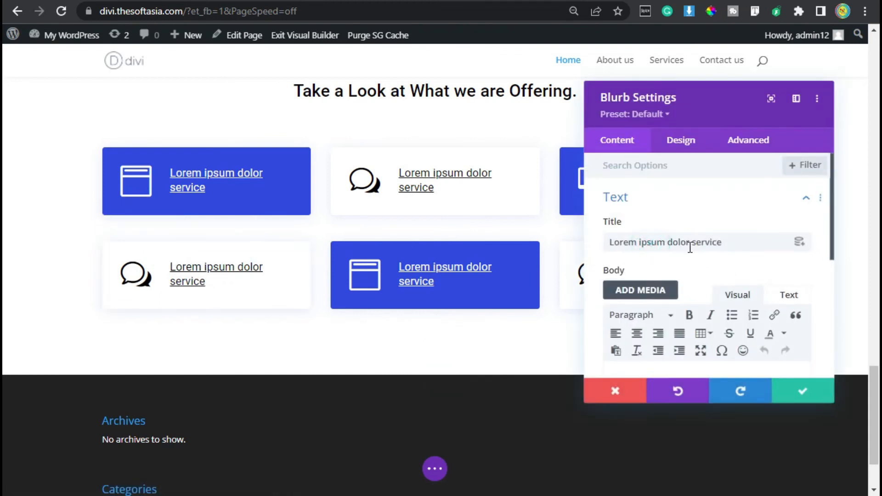
scroll(690, 250, "down", 2)
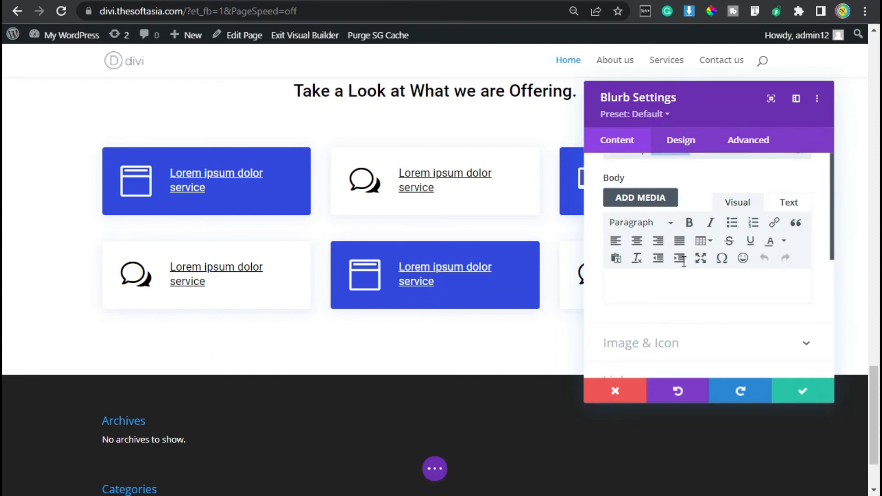
scroll(737, 287, "down", 2)
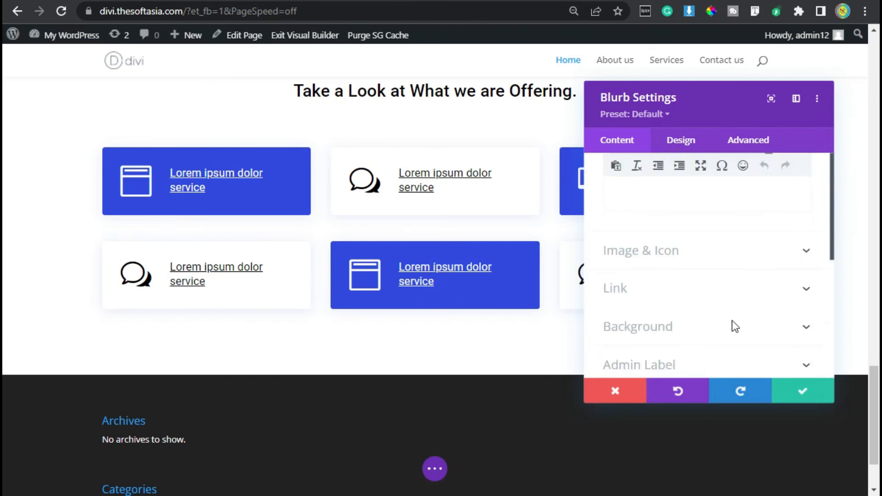
left_click(690, 252)
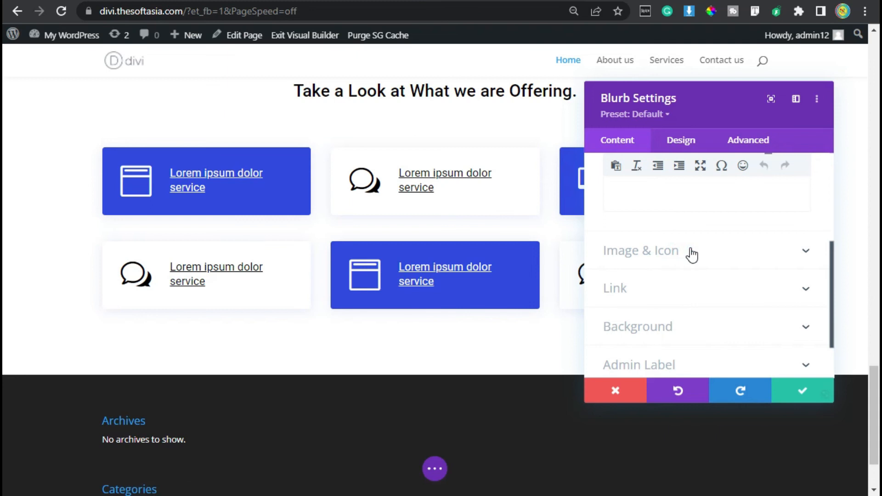
left_click(691, 254)
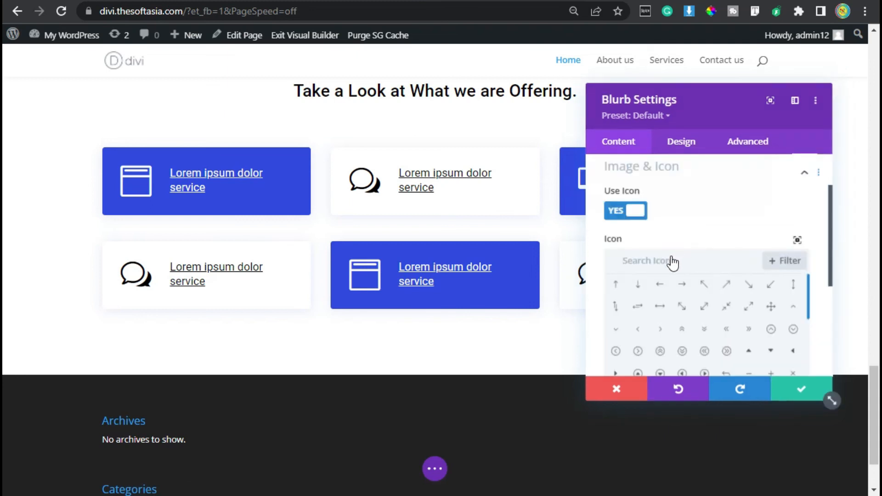
left_click(682, 252)
type("Dev")
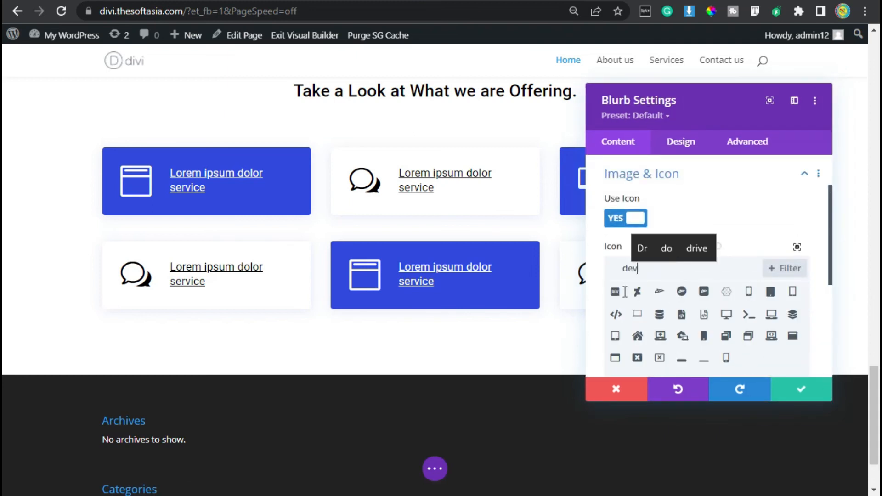
left_click(772, 337)
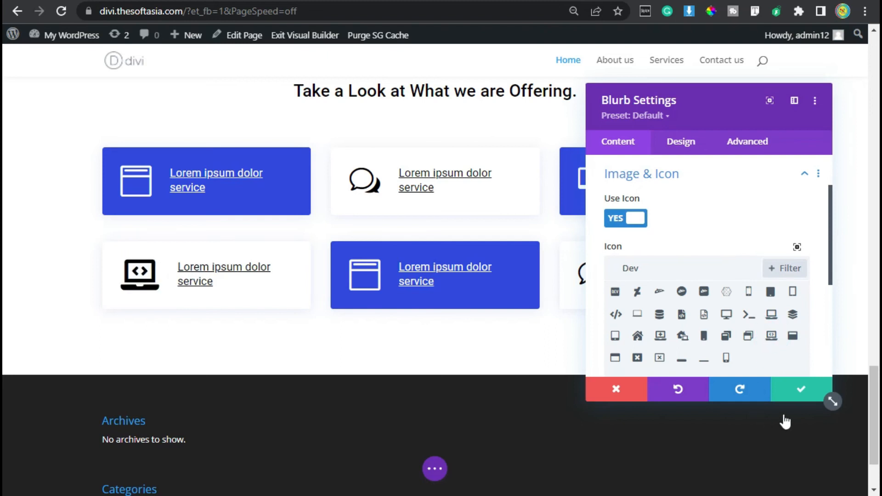
left_click(801, 392)
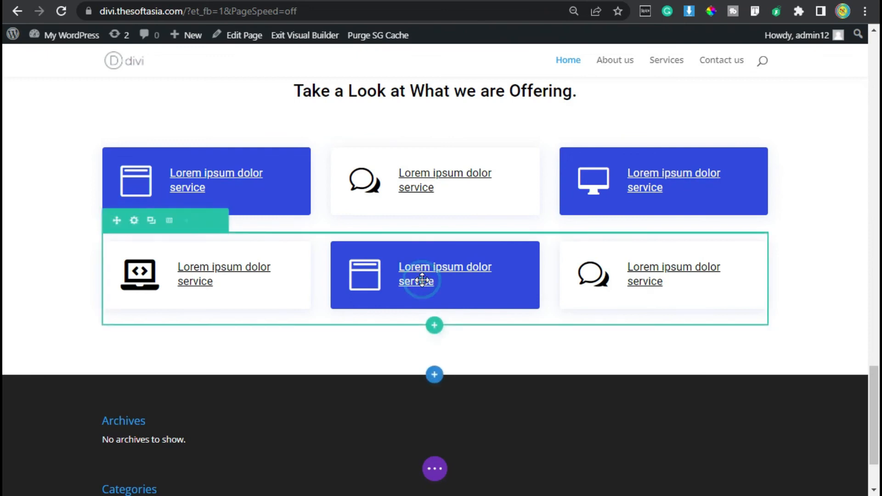
- Search the icons for "android" and give the second row's middle Blurb the Android head icon, saving the module
left_click(413, 248)
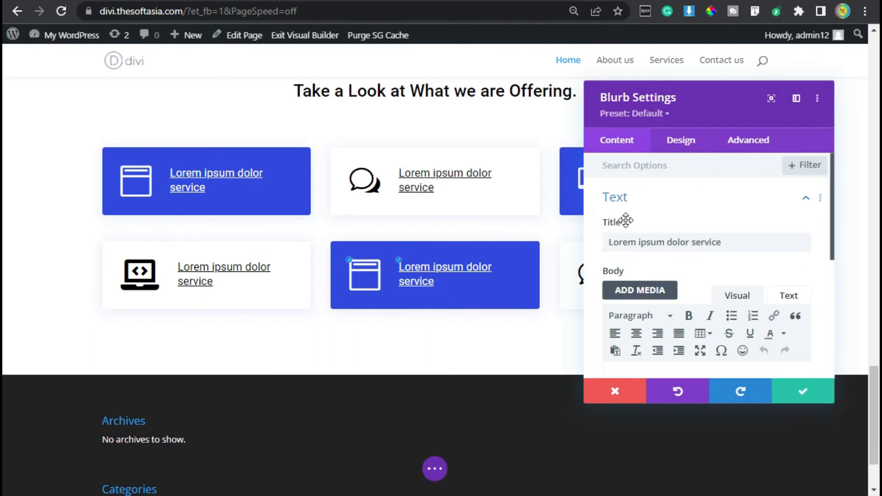
left_click(638, 199)
left_click(637, 237)
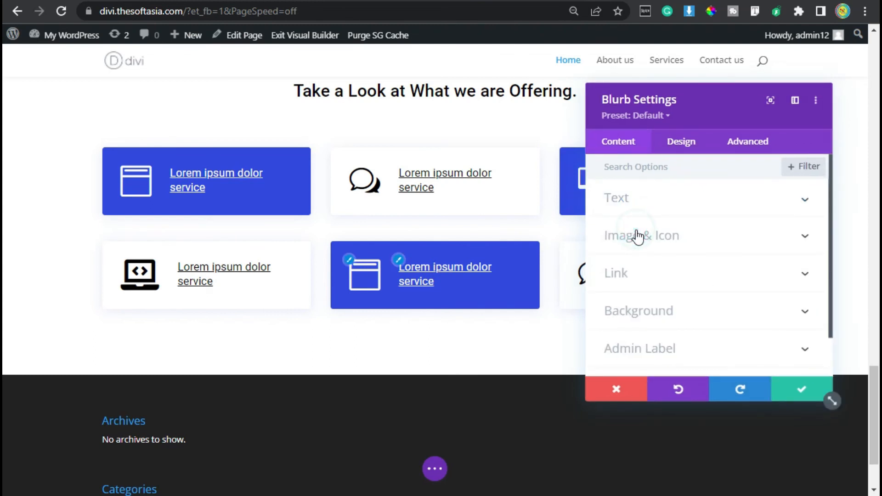
type("snd")
key("BackSpace")
key("BackSpace")
key("BackSpace")
type("an")
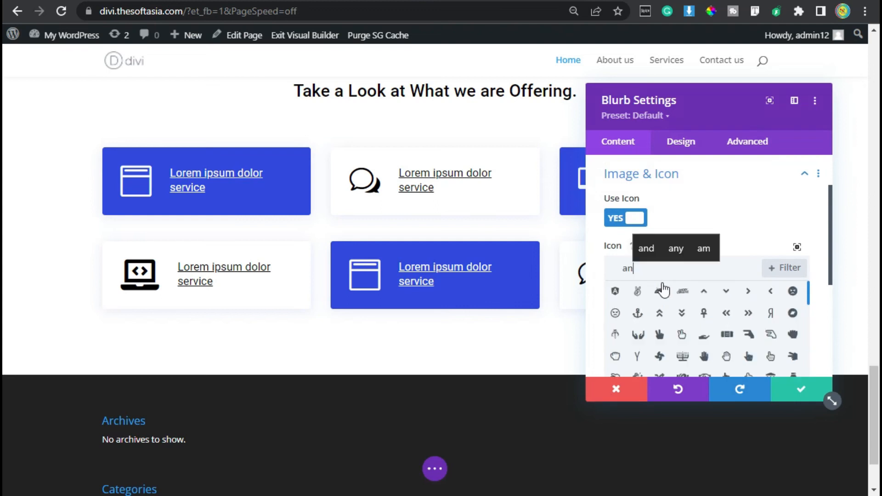
type("droid")
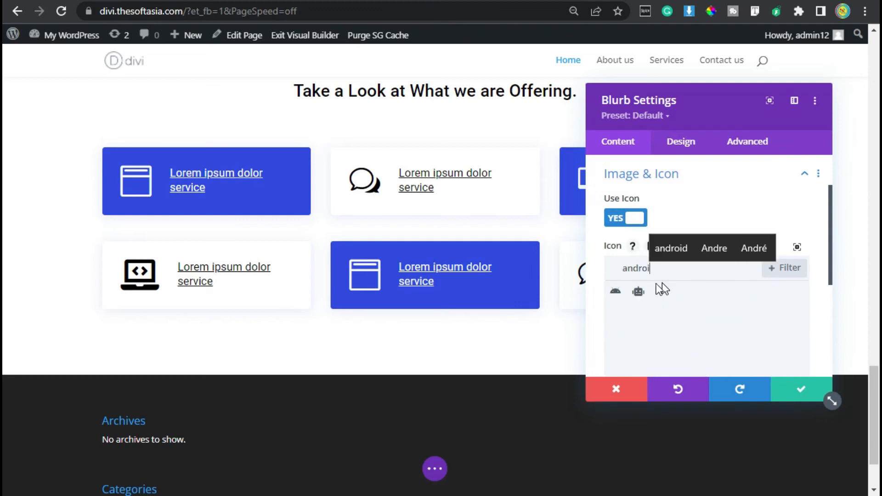
left_click(614, 292)
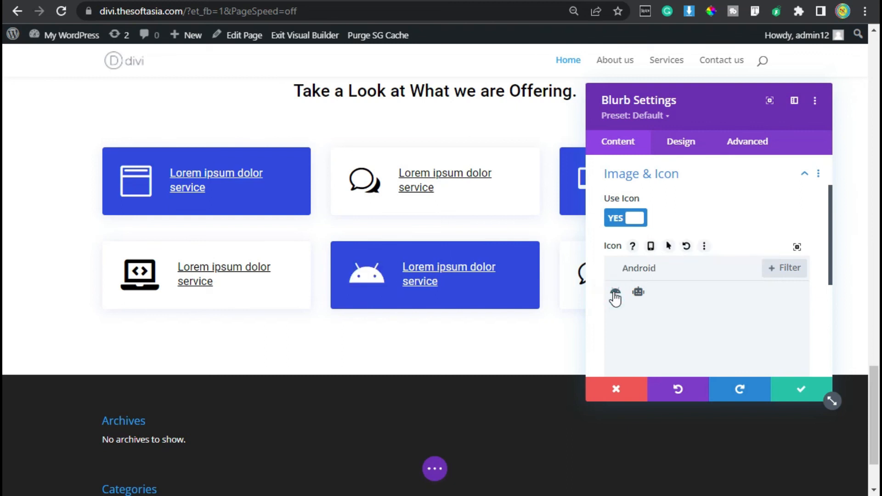
left_click(796, 394)
left_click(796, 393)
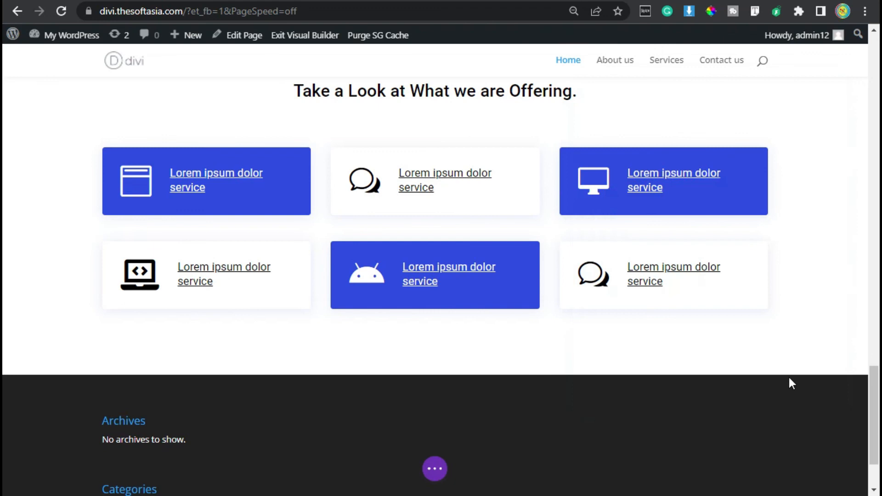
- Search the icons for "sof" and give the second row's third Blurb the Windows logo icon, saving the module
left_click(643, 248)
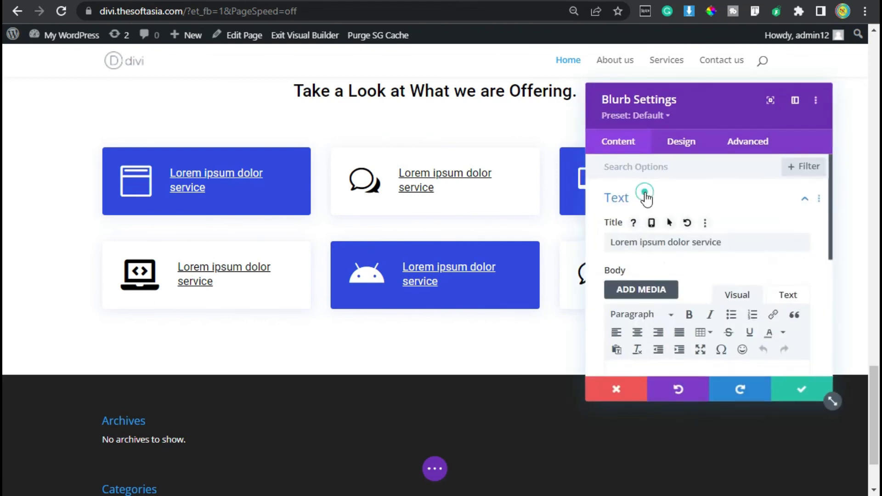
left_click(645, 198)
left_click(634, 243)
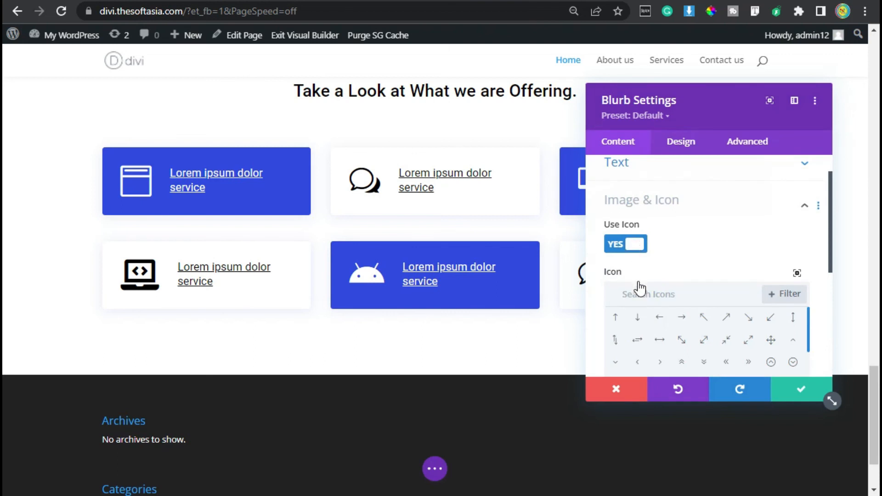
left_click(663, 290)
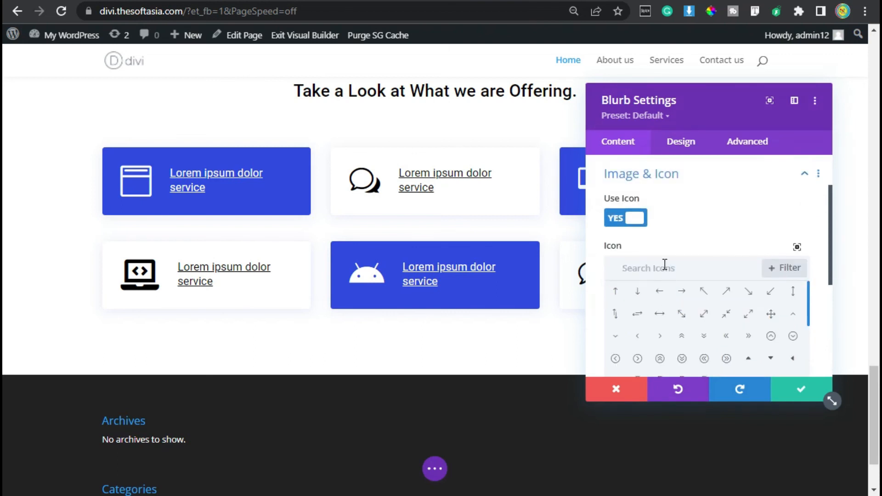
type("sof")
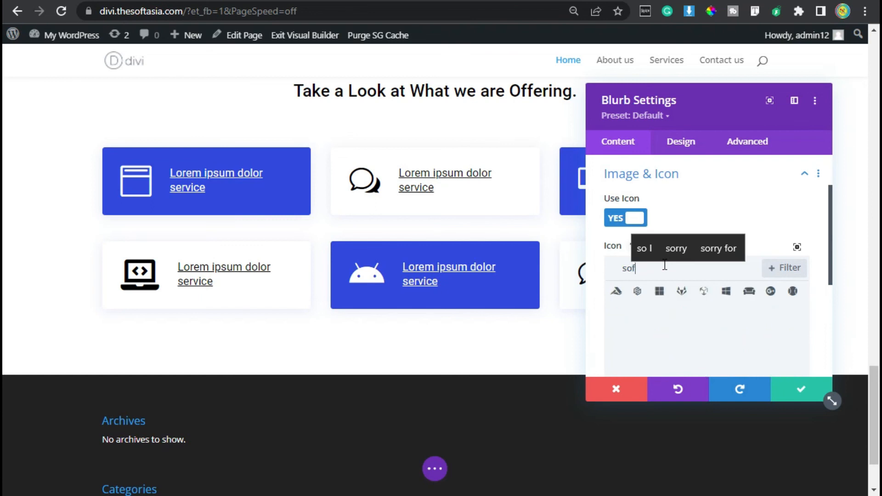
left_click(725, 290)
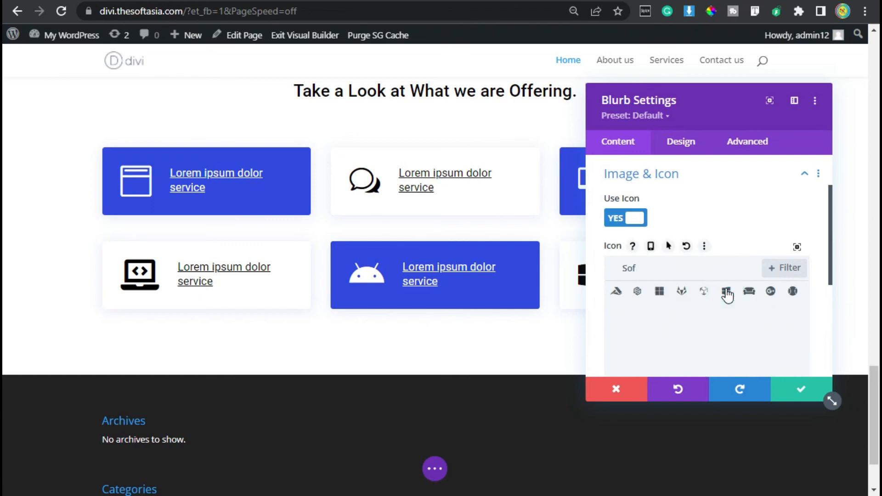
left_click(798, 391)
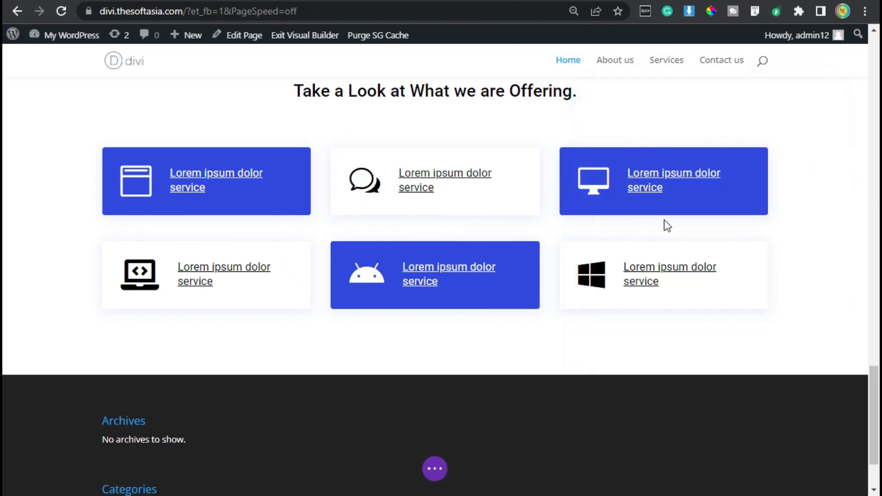
- Save the page and exit the Visual Builder to the live home page
left_click(438, 467)
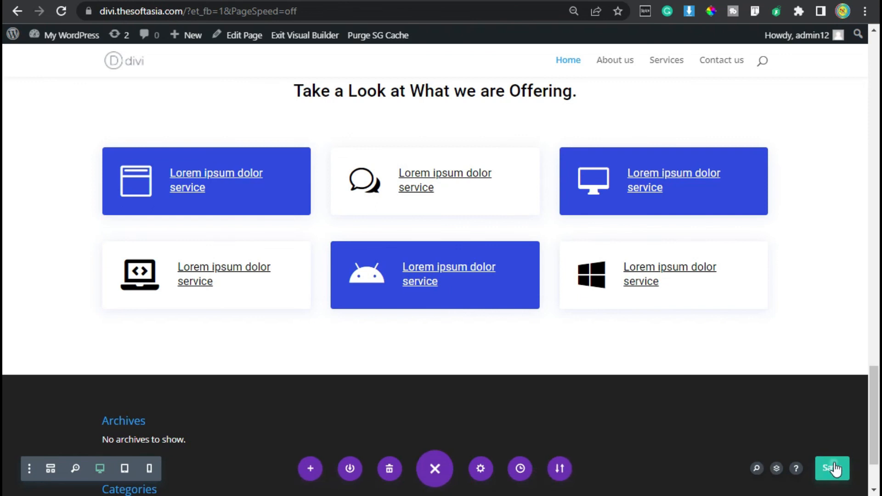
left_click(832, 468)
left_click(302, 37)
- Examine the "Our Services" section on the live home page and the "Why Choose Us" section on the reference site
scroll(370, 96, "down", 10)
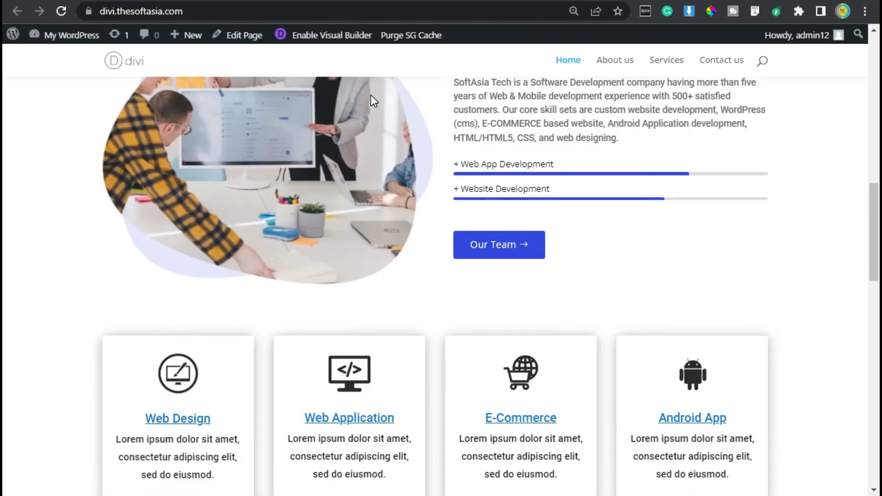
scroll(371, 95, "down", 15)
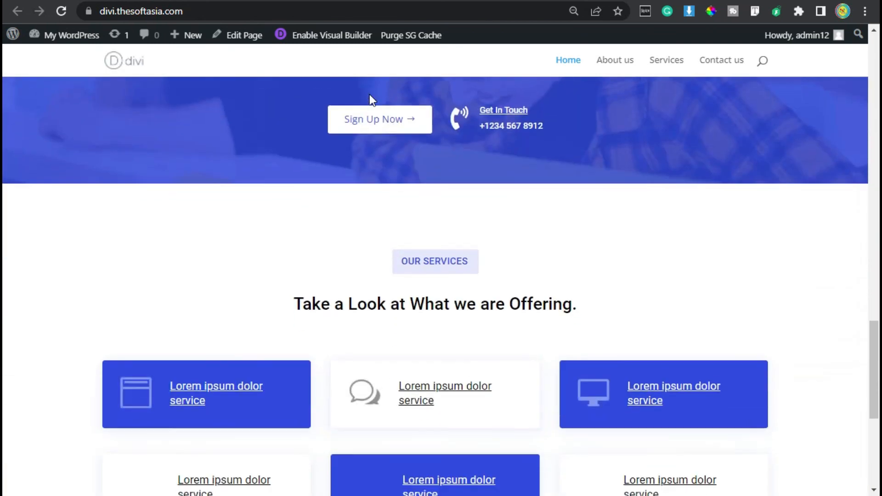
scroll(369, 94, "down", 4)
scroll(370, 103, "up", 2)
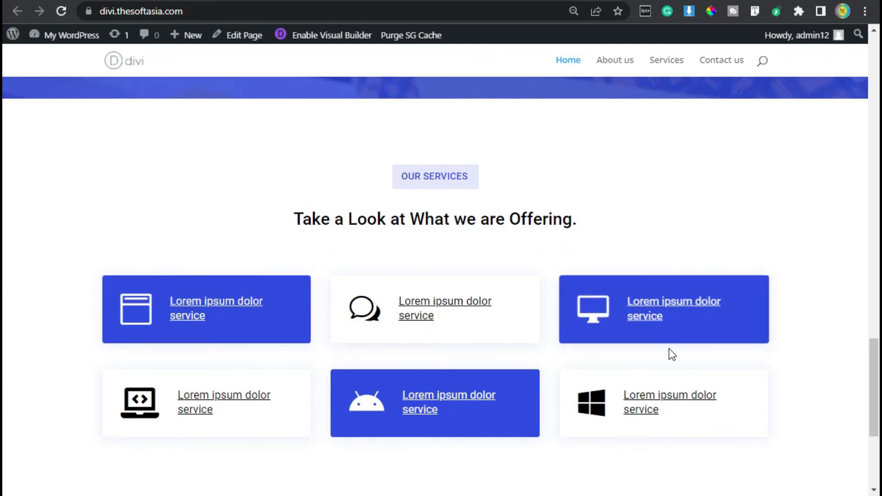
scroll(266, 409, "down", 1)
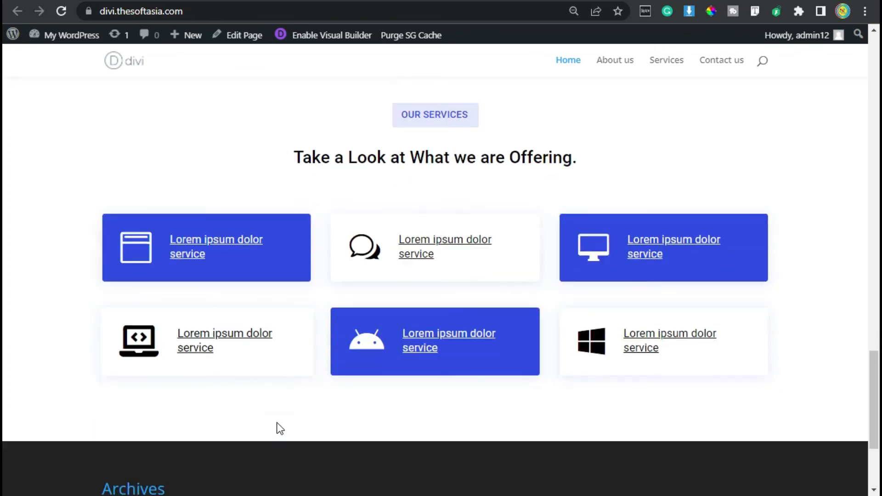
scroll(282, 425, "down", 1)
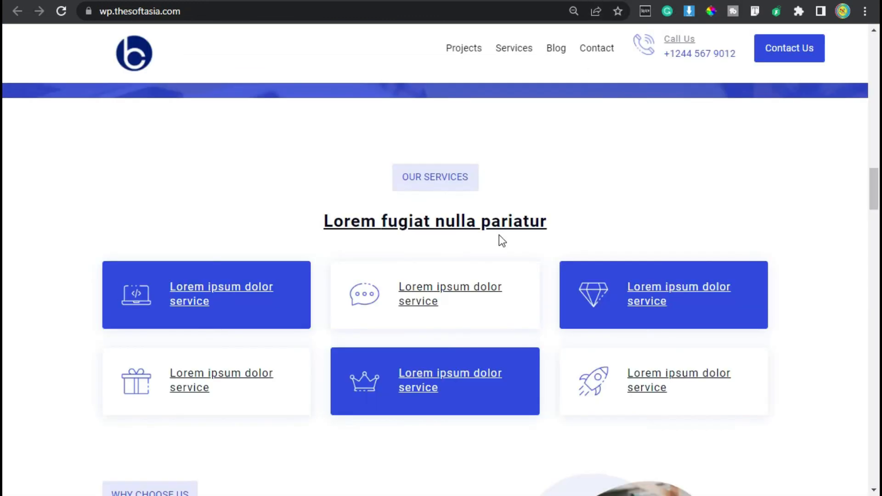
scroll(498, 235, "down", 6)
scroll(501, 236, "down", 1)
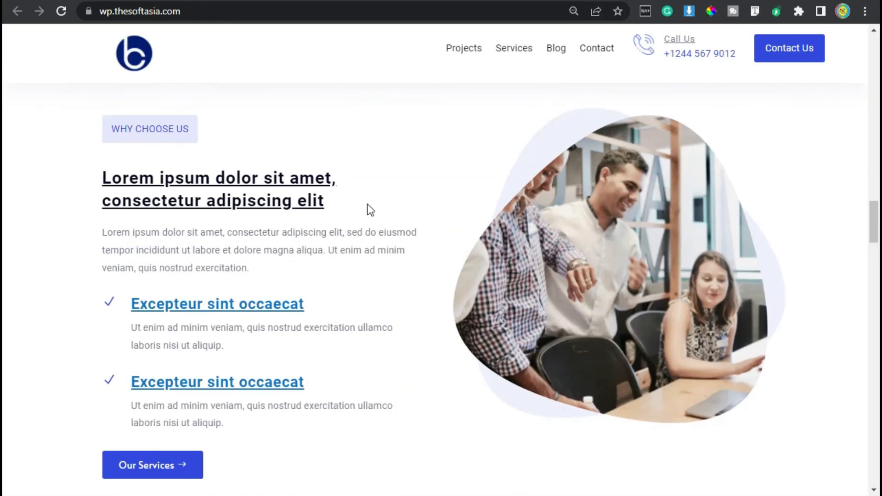